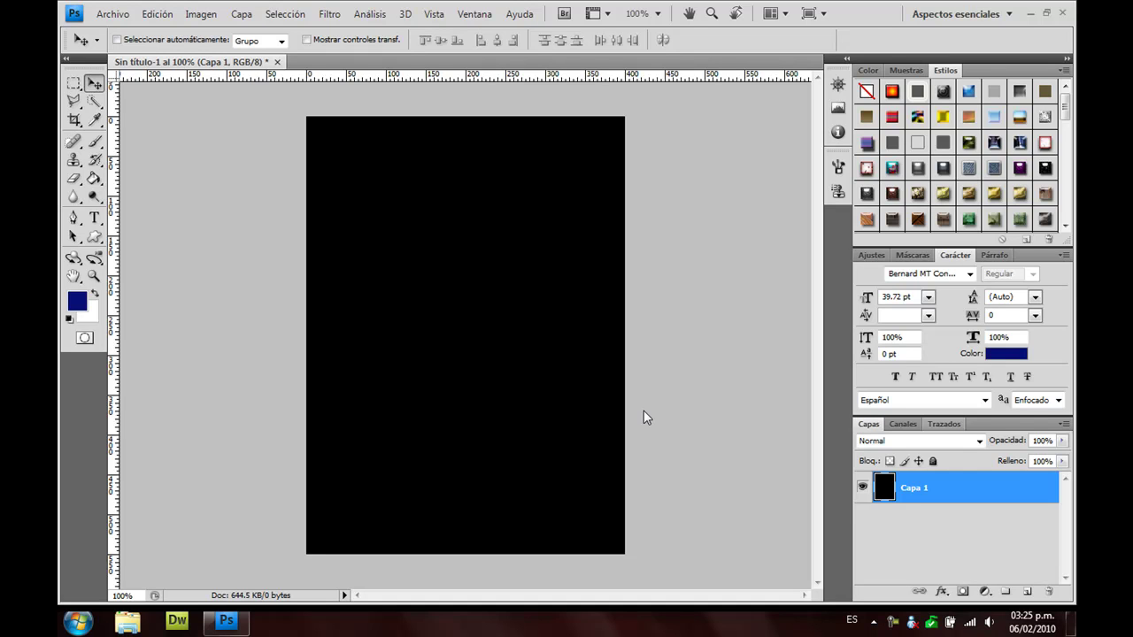
On new layer Capa 2, draw a 10 px-radius rounded-rectangle path inset inside the black card
left_click(94, 239)
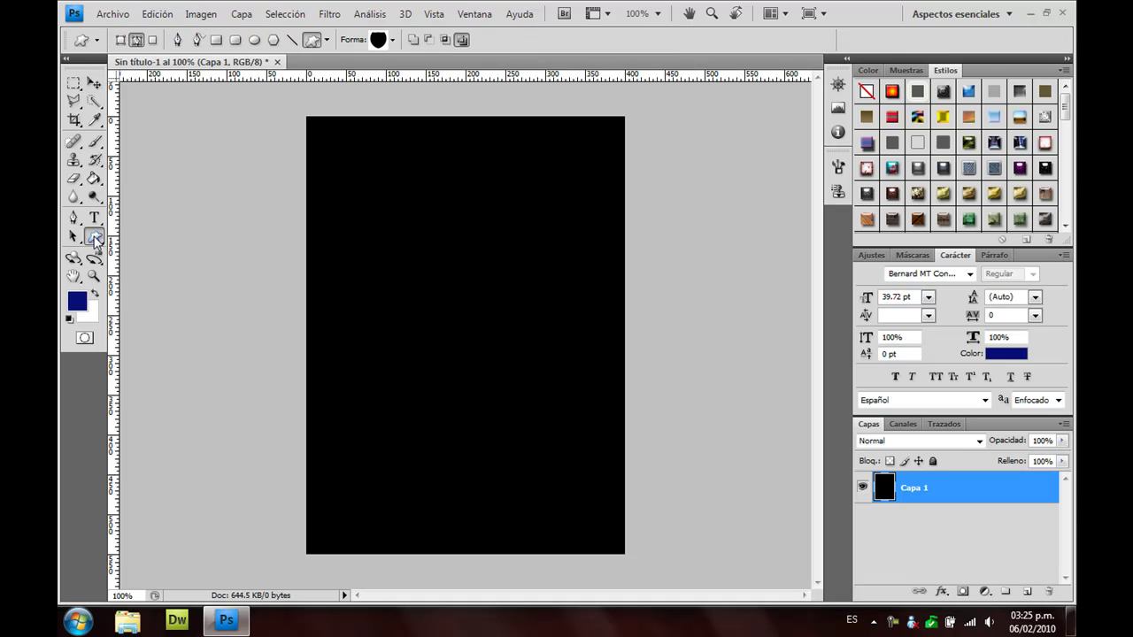
right_click(95, 240)
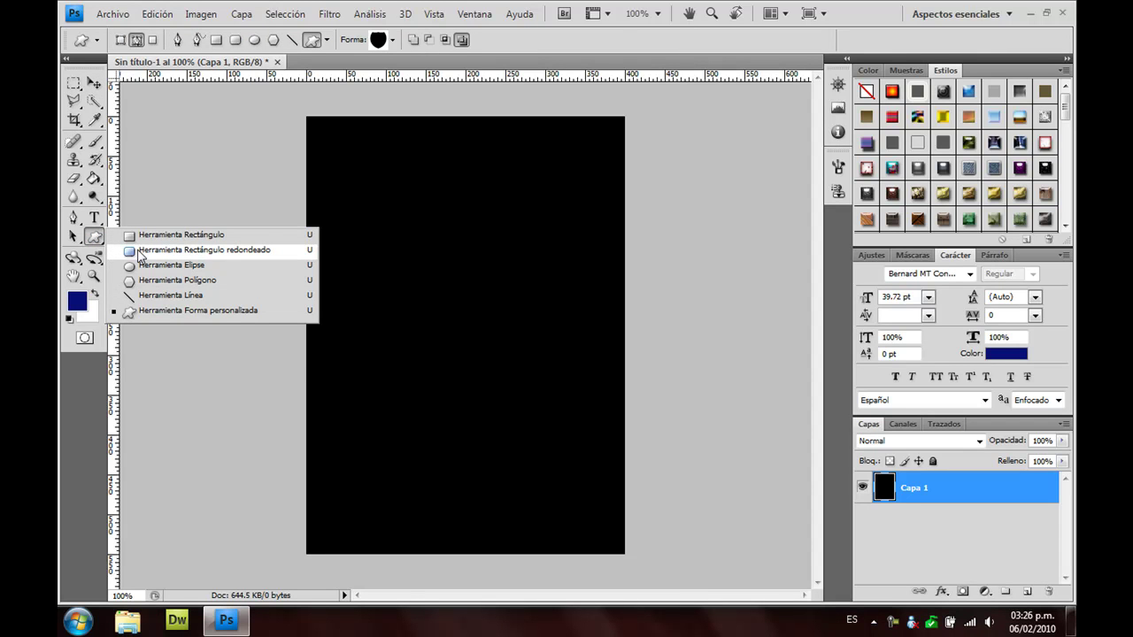
left_click(140, 252)
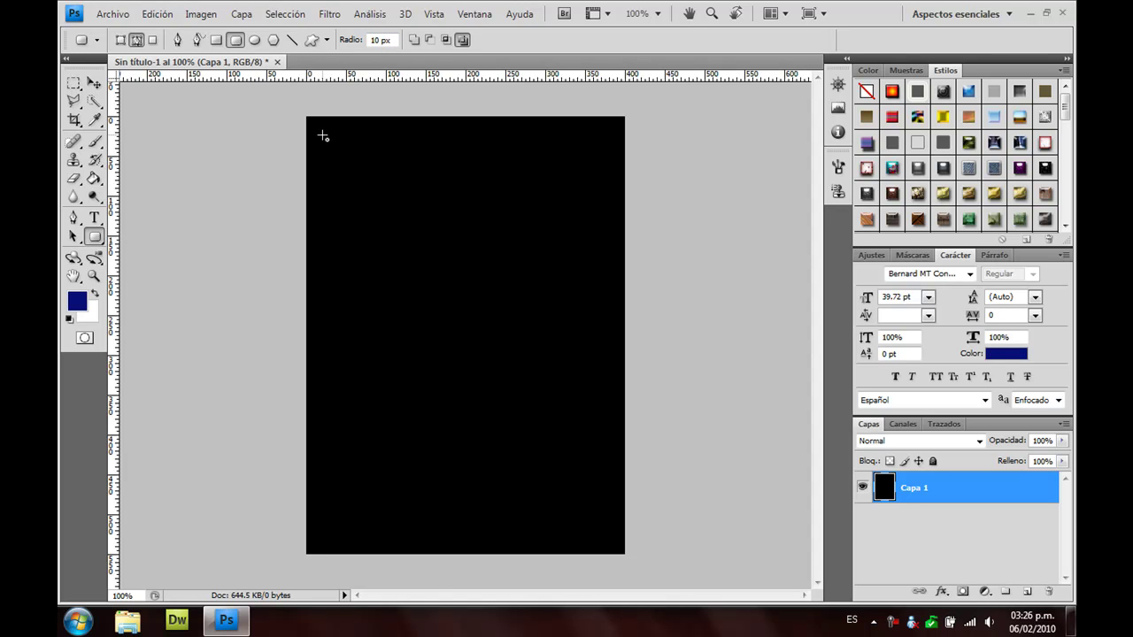
left_click(1025, 593)
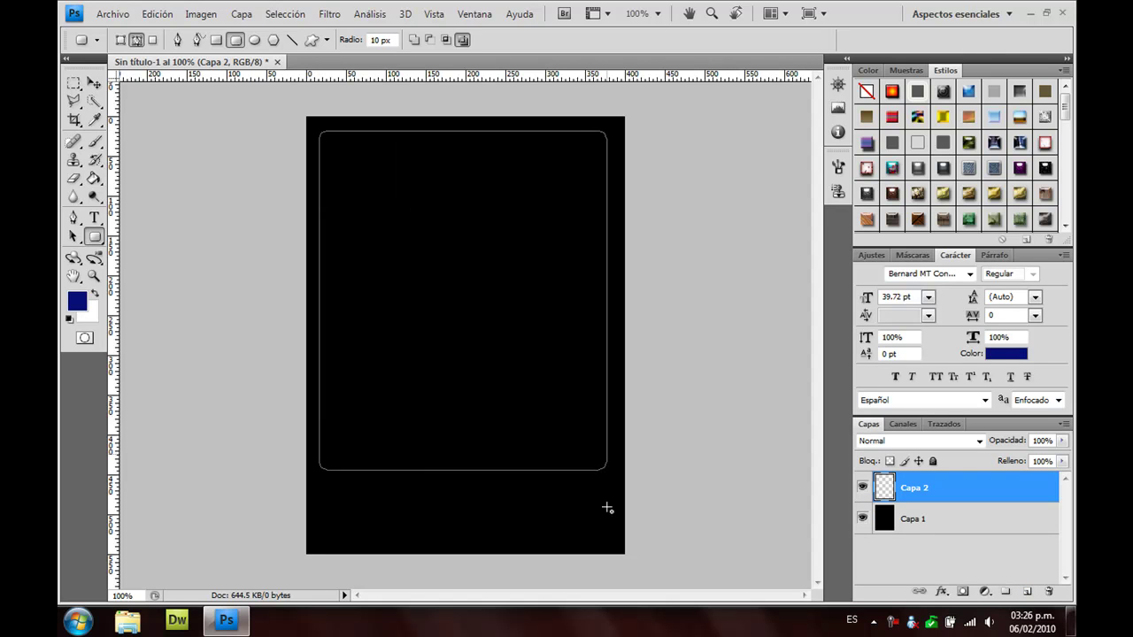
left_click_drag(348, 162, 609, 540)
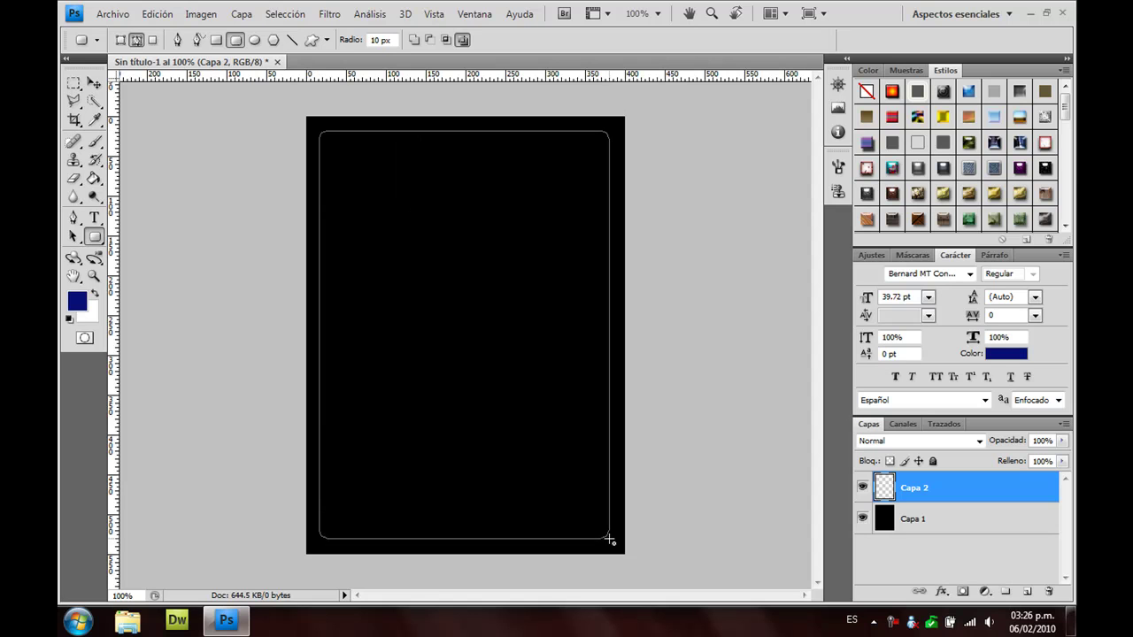
right_click(607, 539)
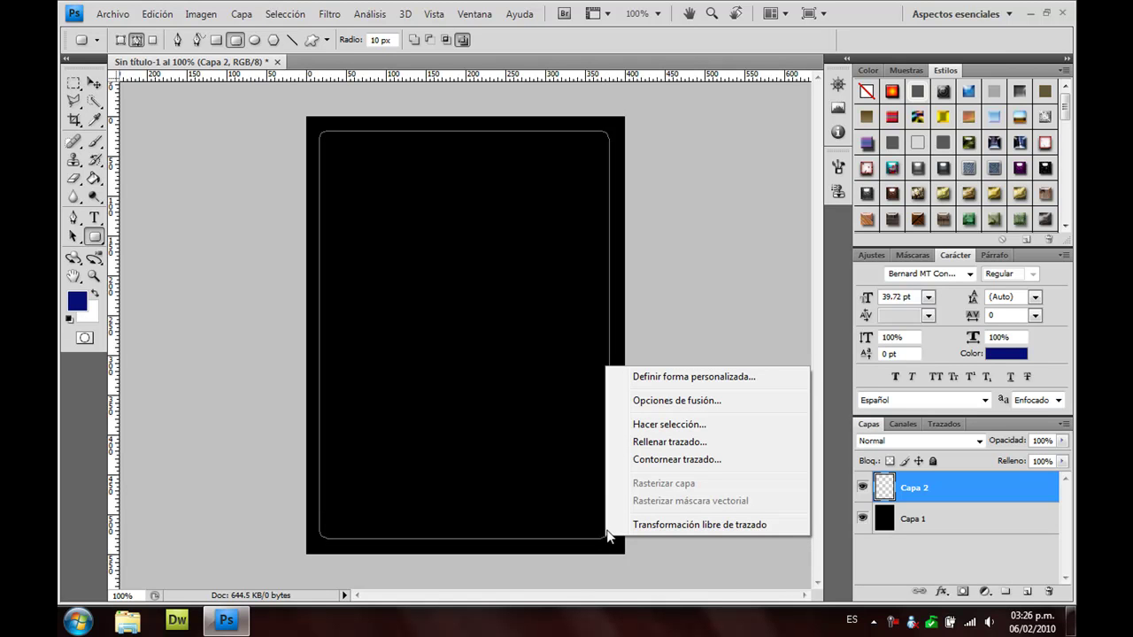
Turn the rounded-rectangle path into a selection and set the foreground colour to white
left_click(652, 427)
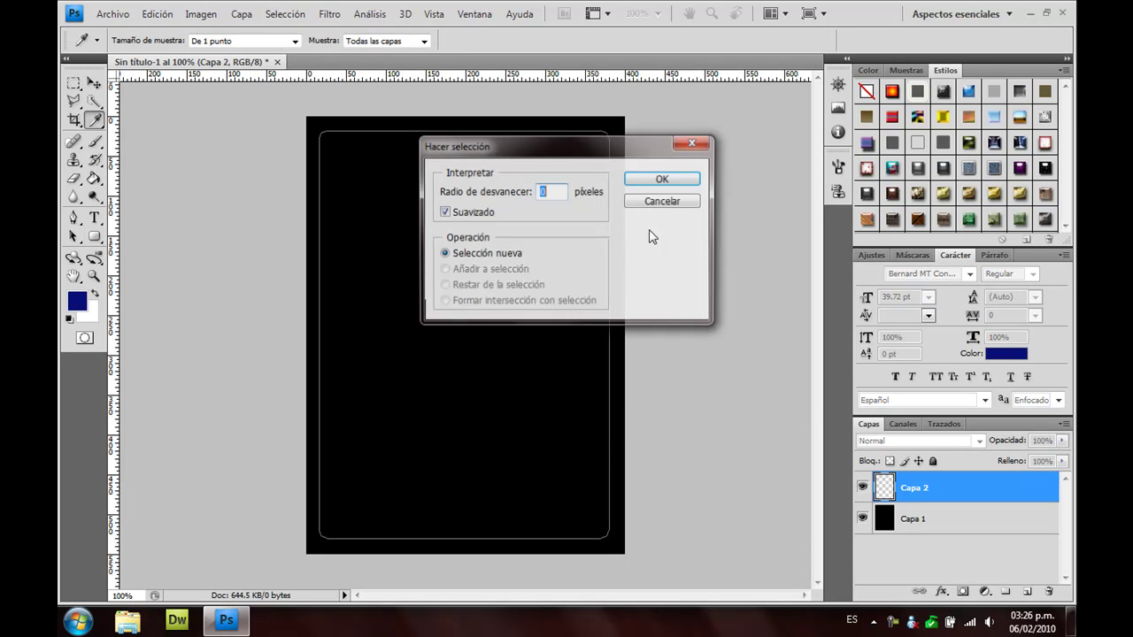
left_click(655, 181)
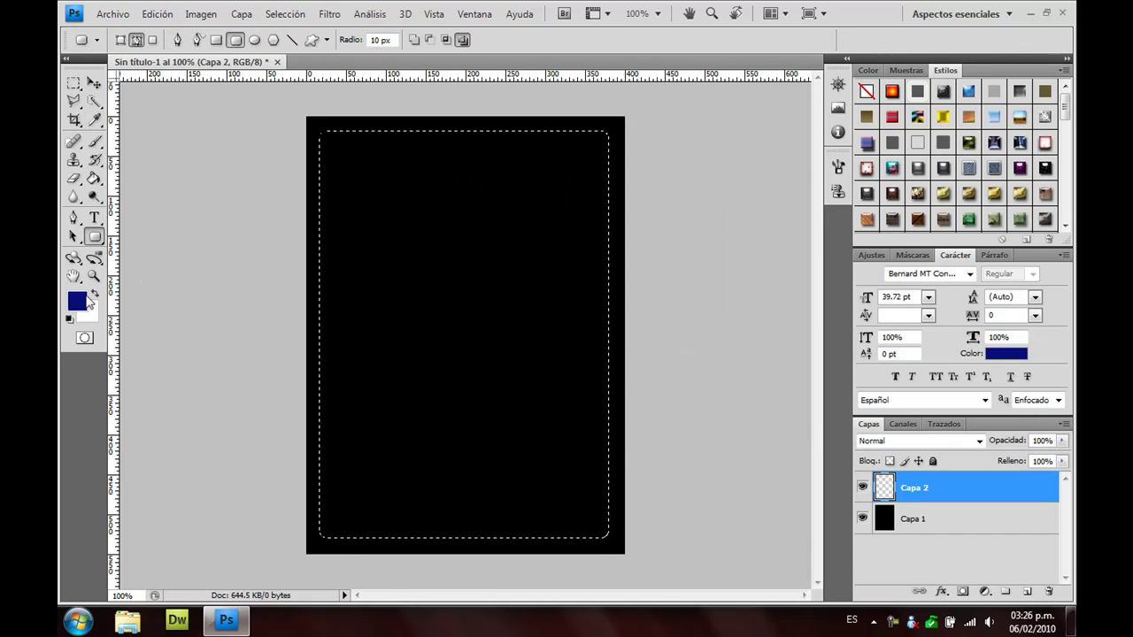
left_click(77, 302)
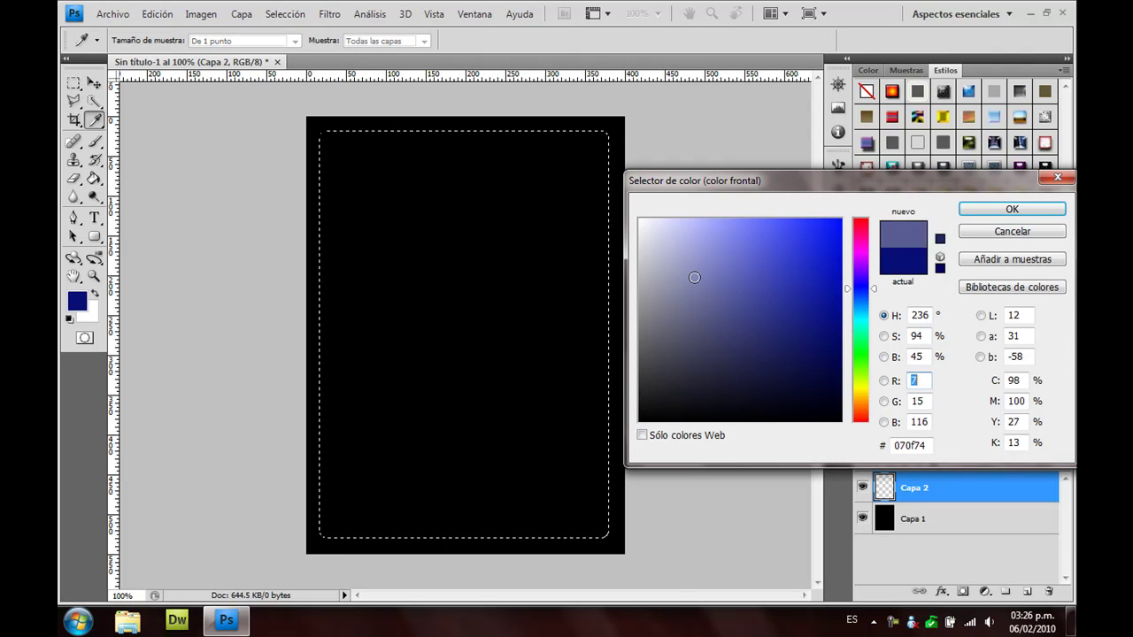
left_click_drag(696, 273, 639, 218)
left_click(1012, 209)
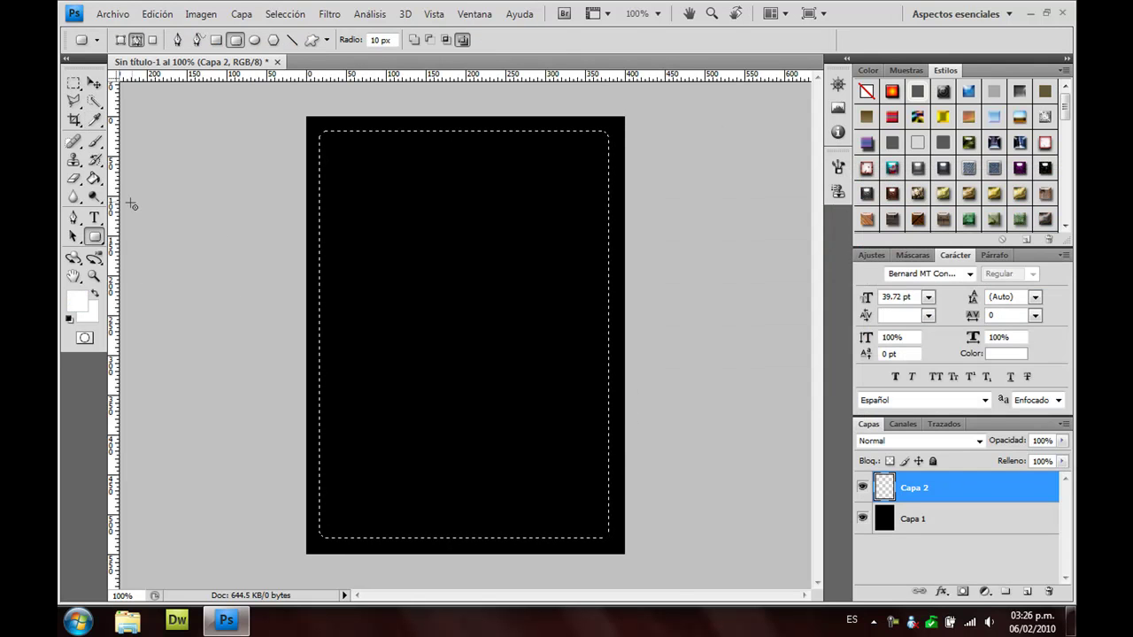
Fill the rounded selection with white and add empty layer Capa 3 above
left_click(95, 179)
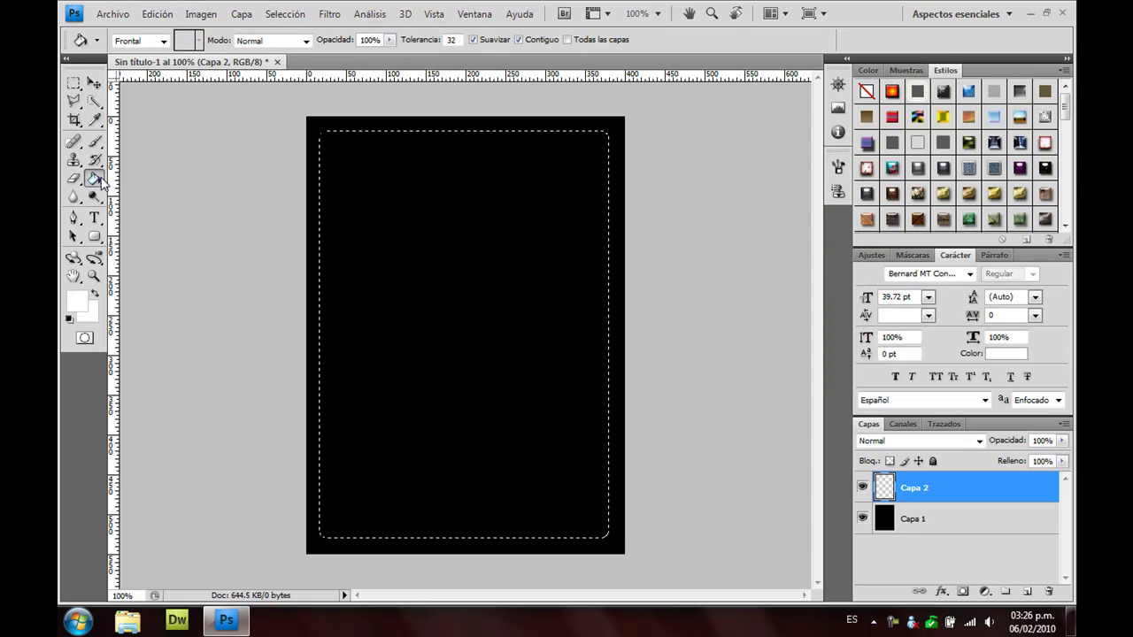
left_click(375, 193)
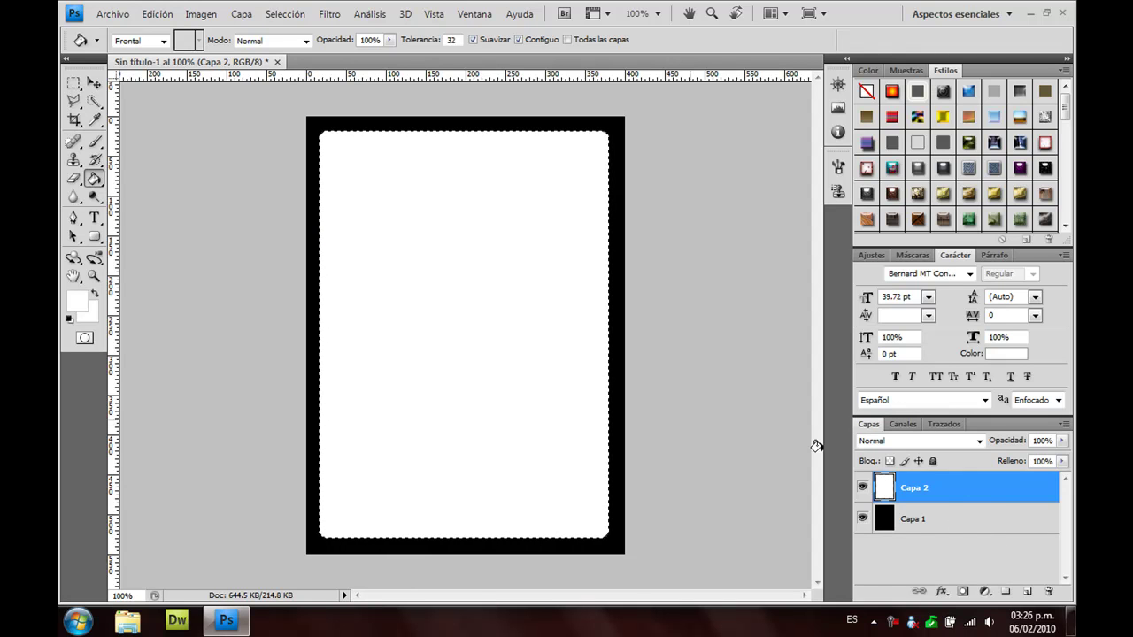
left_click(1028, 592)
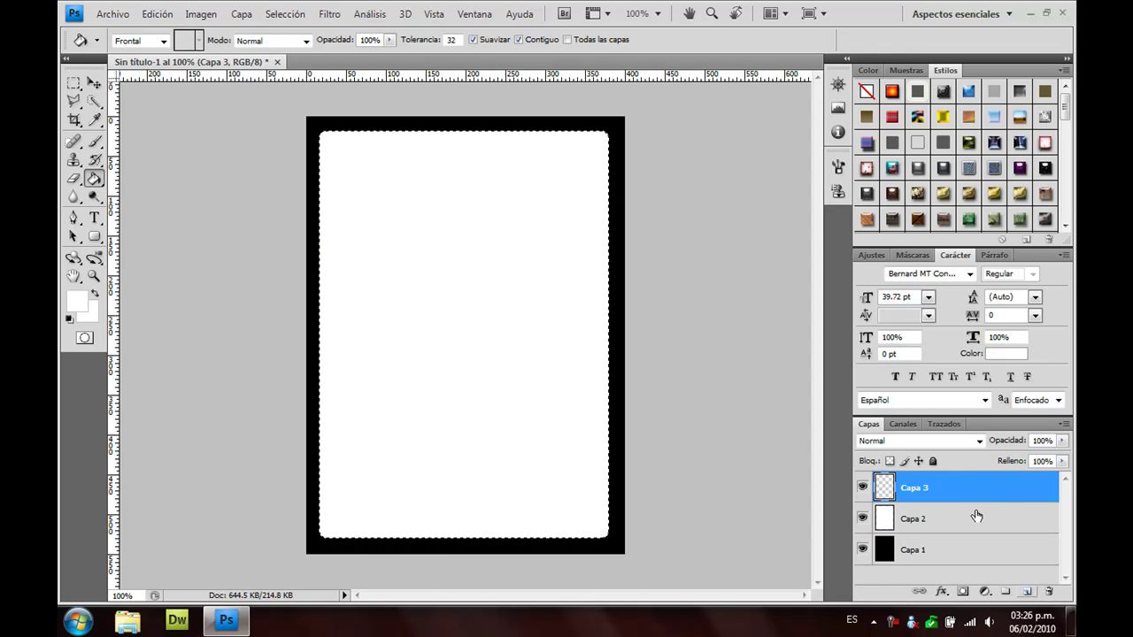
Contract the selection by 15 px
left_click(253, 20)
mouse_move(266, 33)
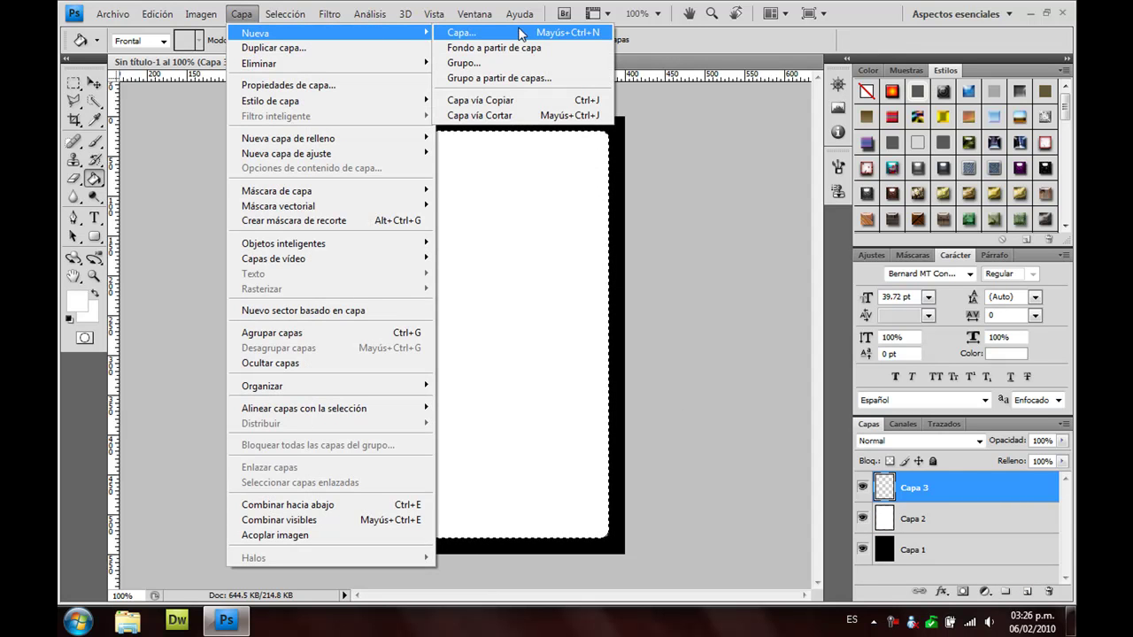
left_click(285, 15)
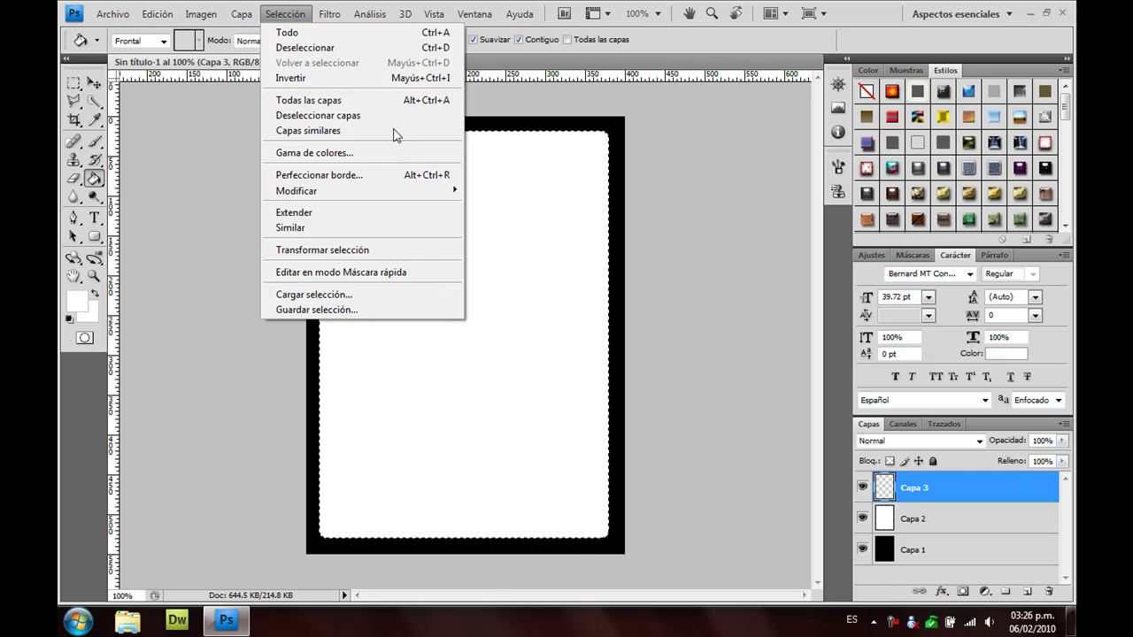
mouse_move(295, 191)
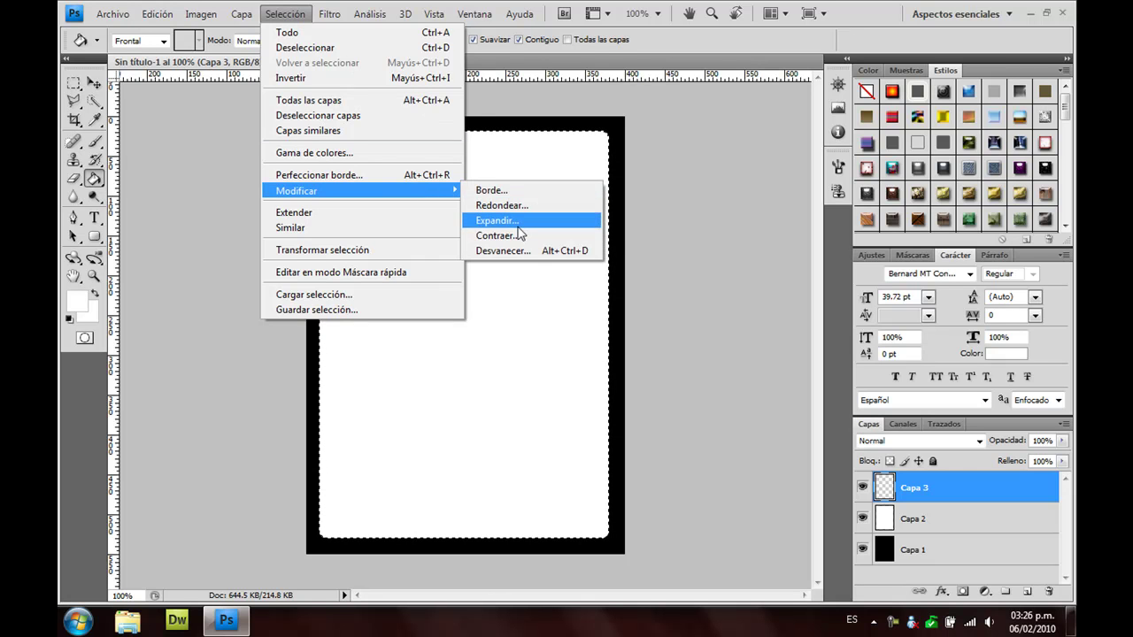
left_click(520, 235)
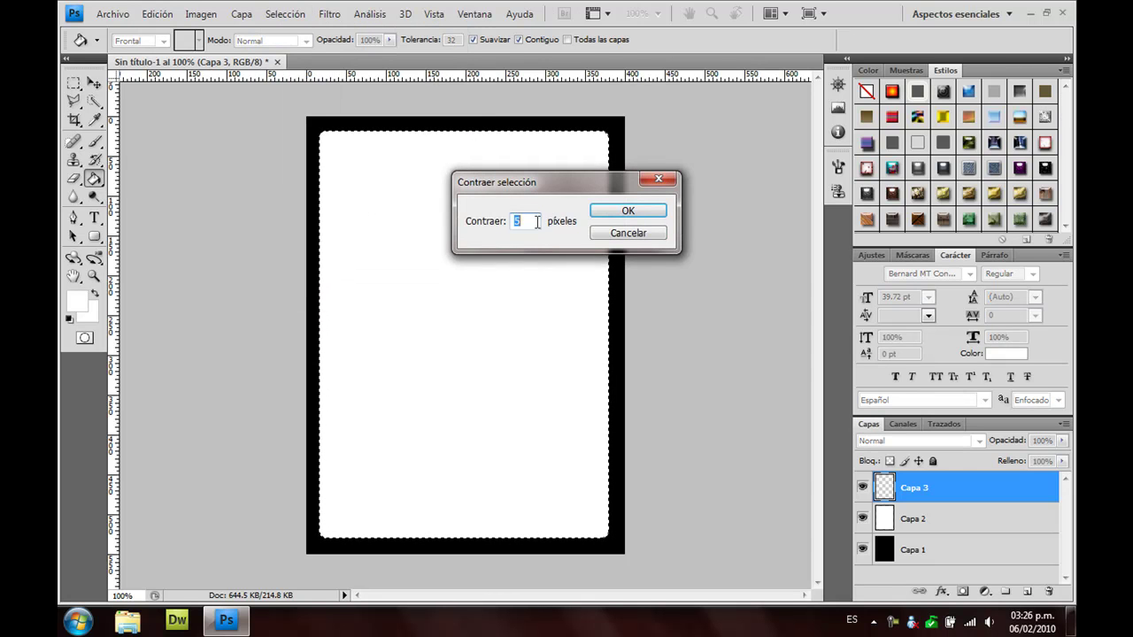
type("15")
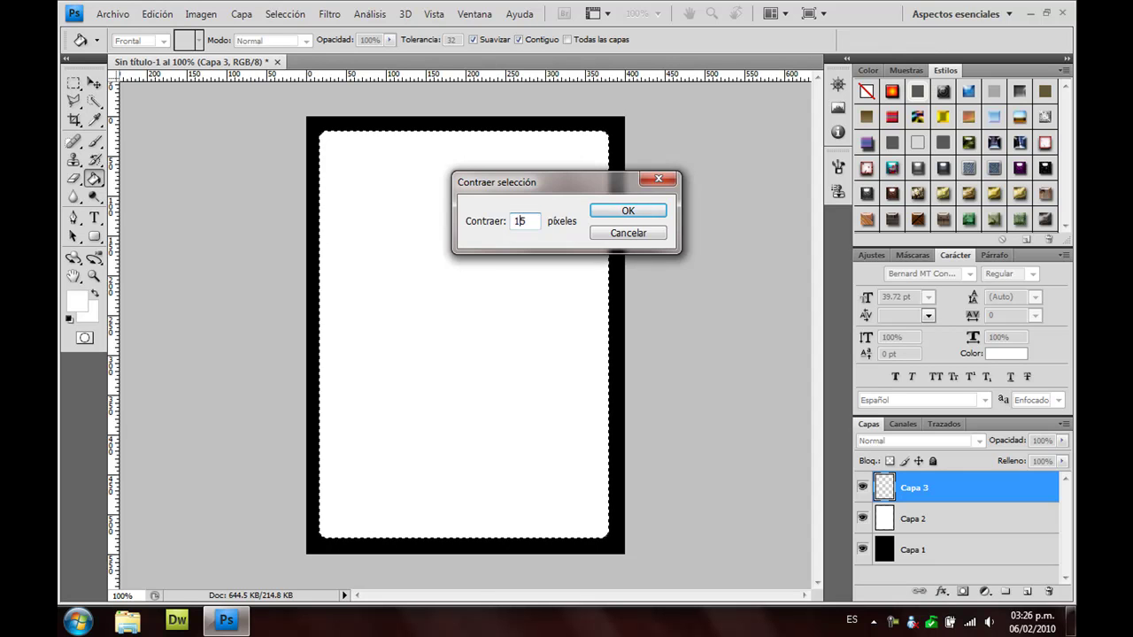
key("Return")
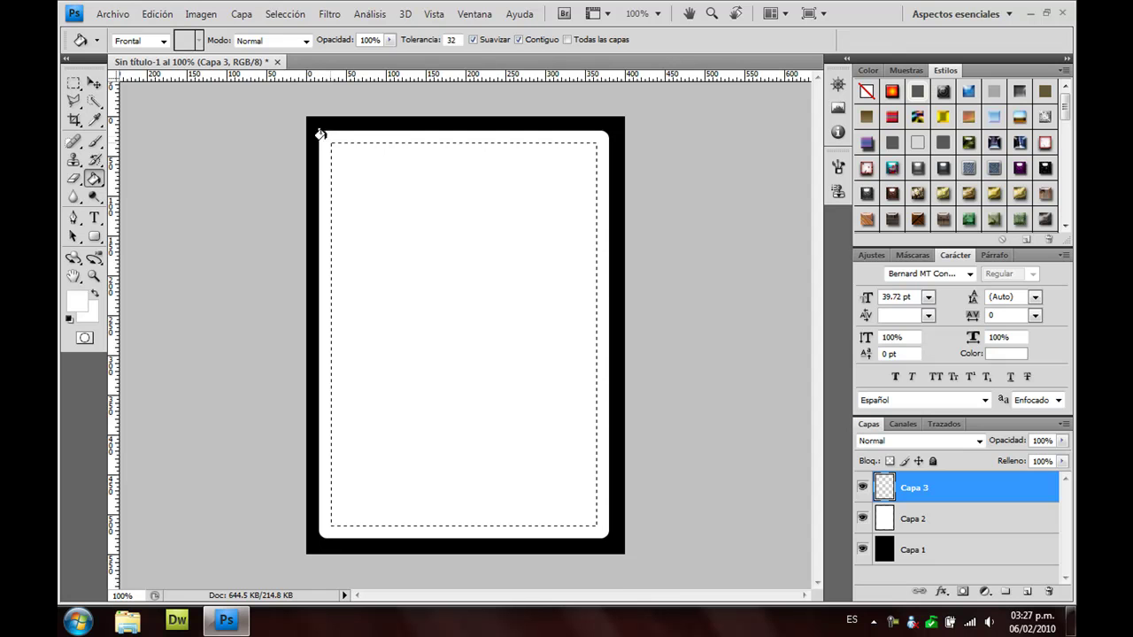
Smooth the selection's corners with a 10 px radius
left_click(280, 15)
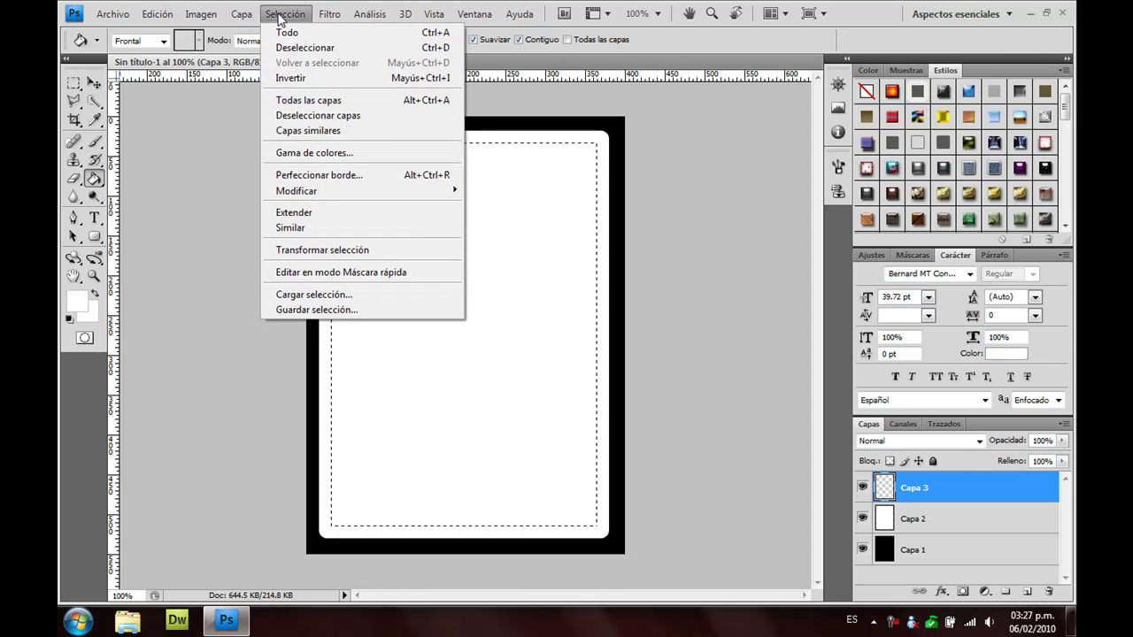
mouse_move(297, 190)
left_click(488, 206)
left_click(531, 221)
key("BackSpace")
key("BackSpace")
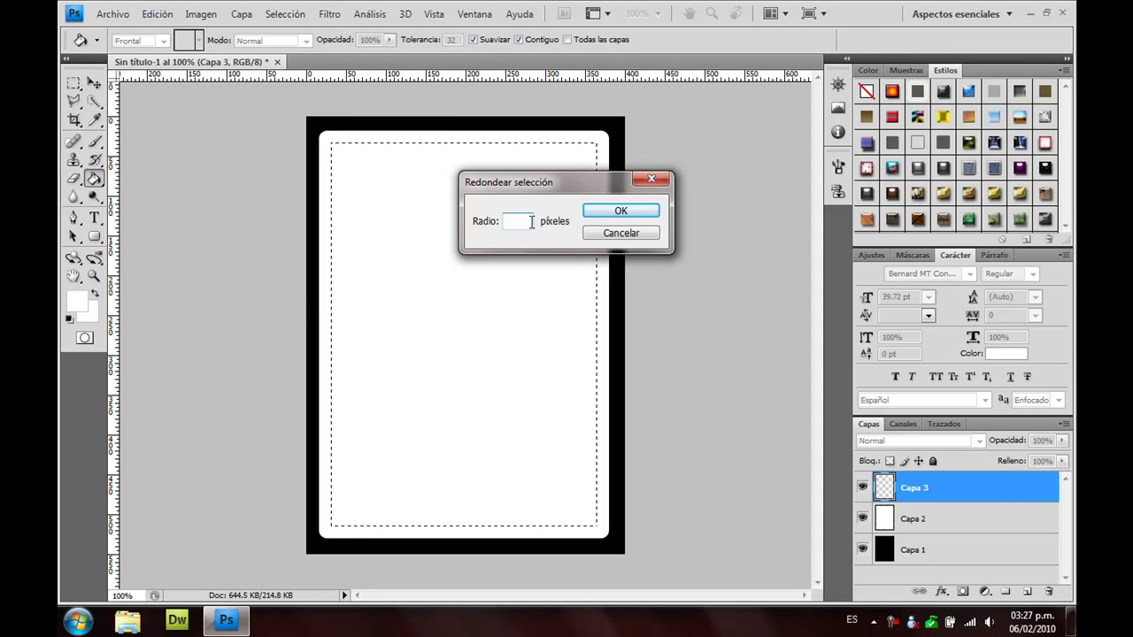
type("10")
key("Return")
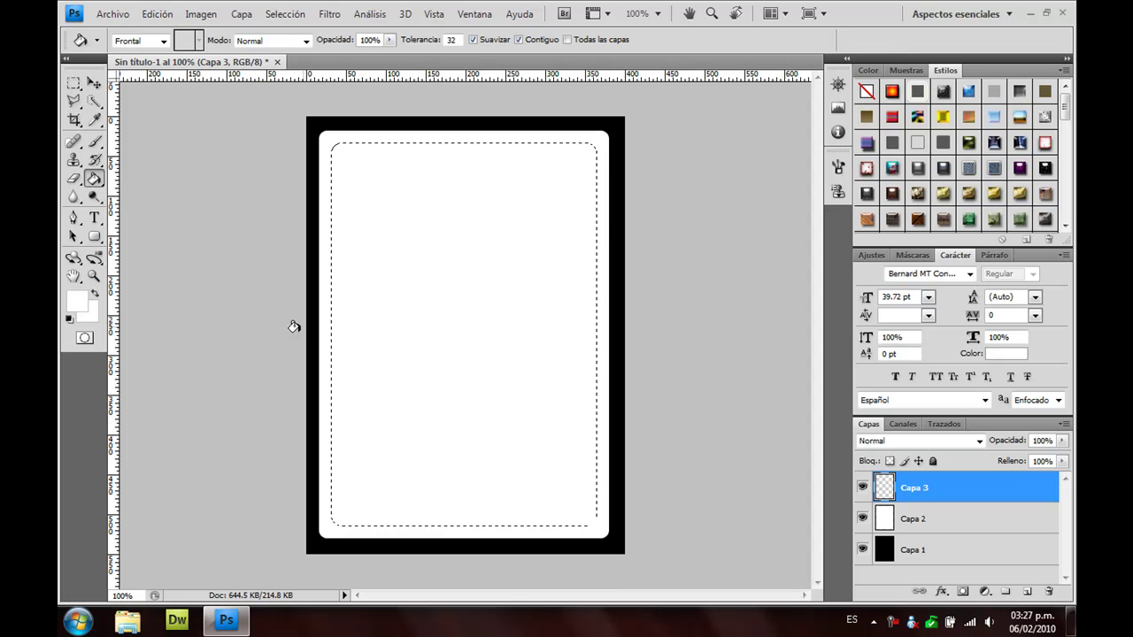
Fill the inner selection with black on Capa 3, undoing a trial 15 px contraction
left_click(70, 322)
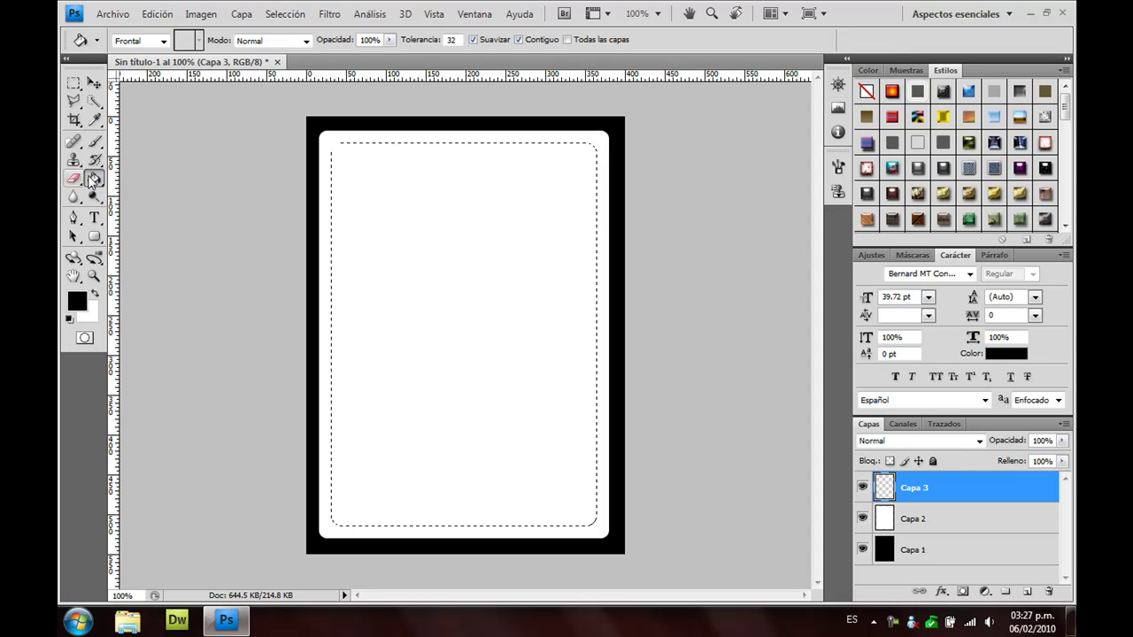
left_click(387, 216)
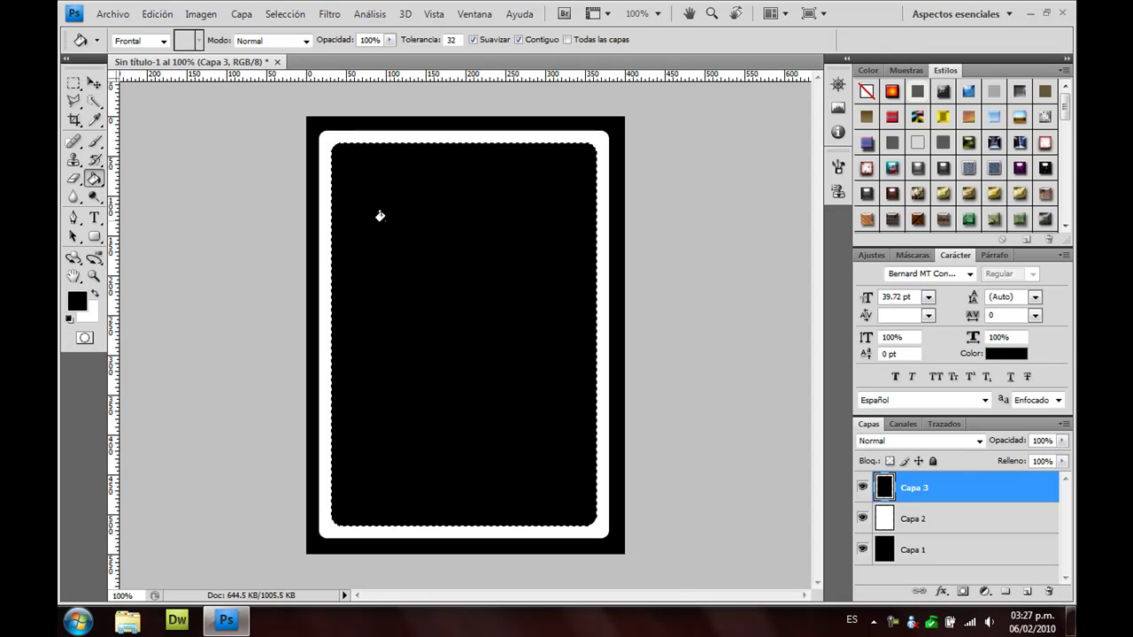
left_click(285, 14)
mouse_move(358, 192)
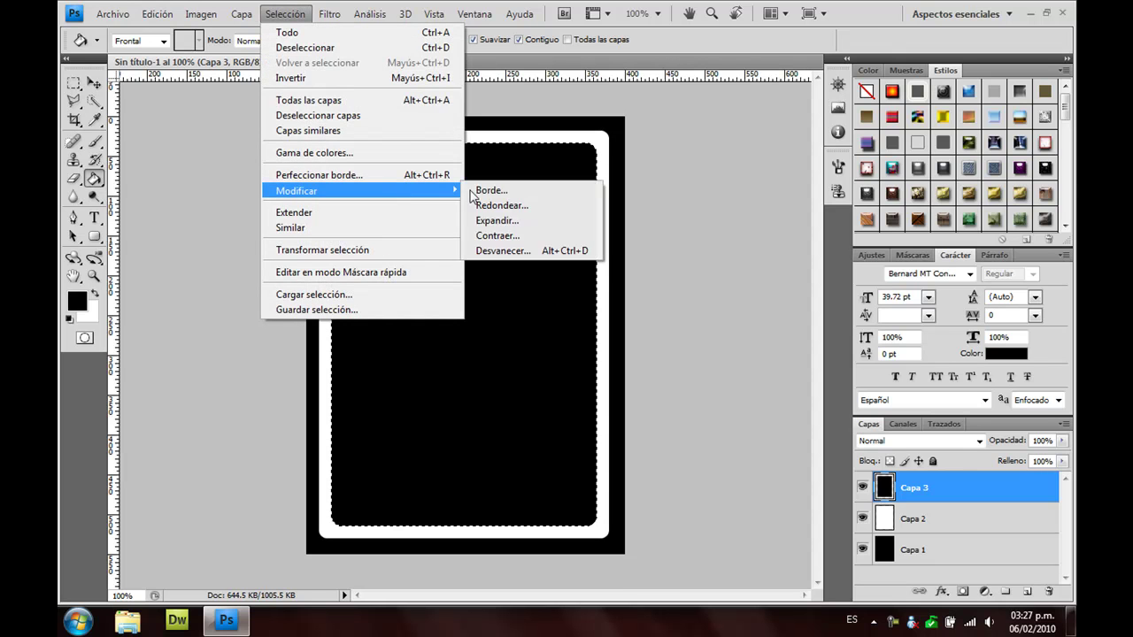
left_click(536, 239)
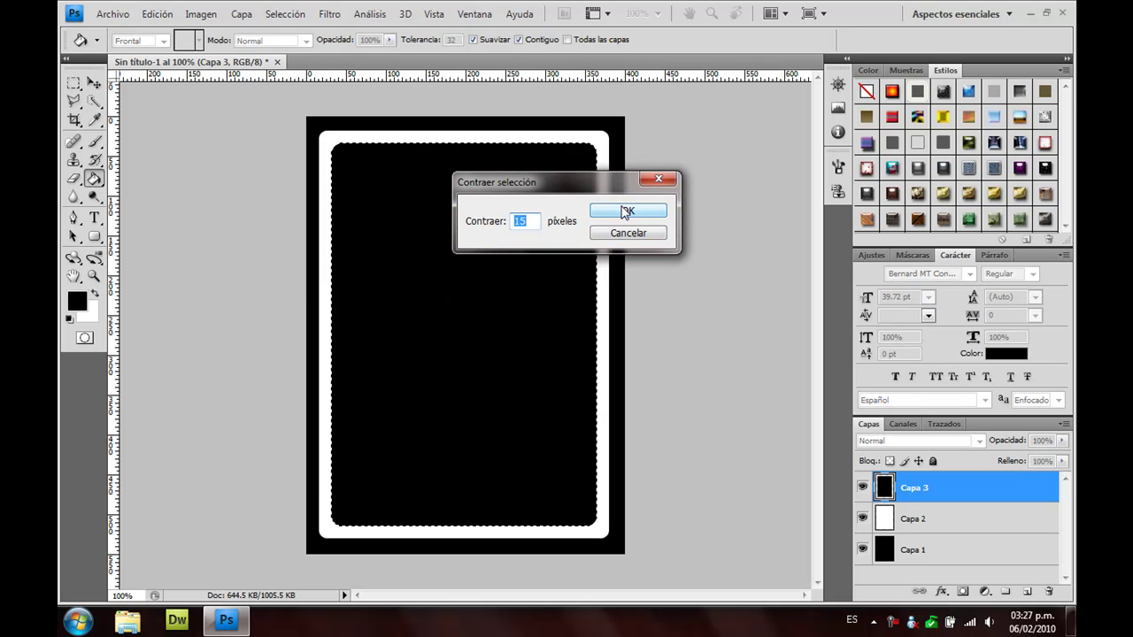
left_click(626, 213)
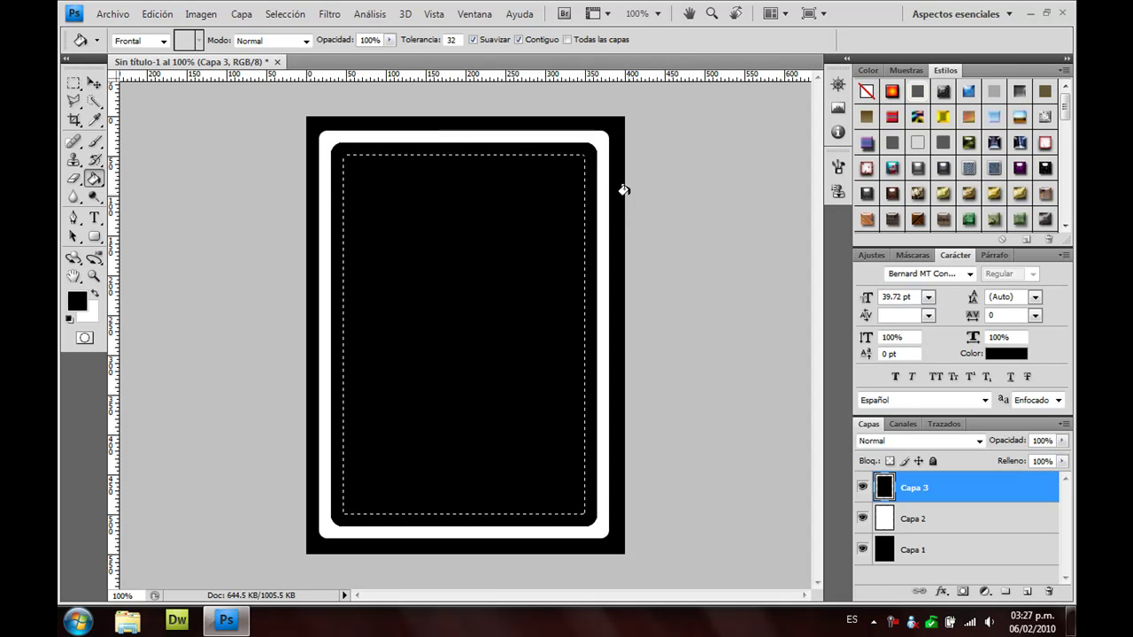
key("ctrl+z")
Contract the selection by 7 px and delete the inside, leaving a thin black outline
left_click(285, 13)
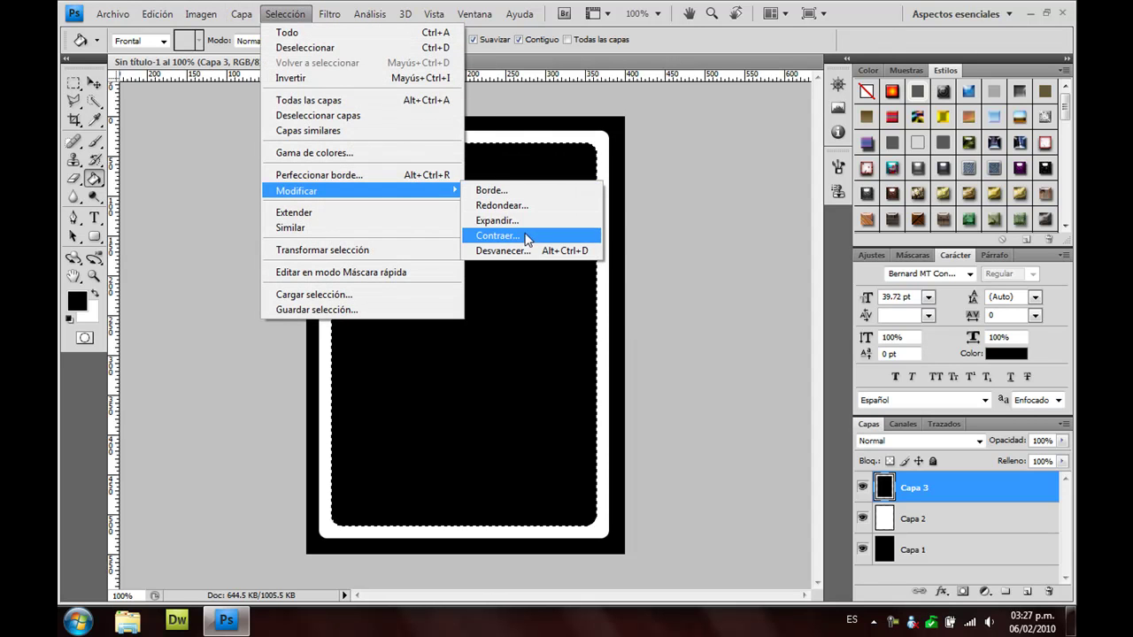
mouse_move(296, 190)
left_click(530, 235)
type("5")
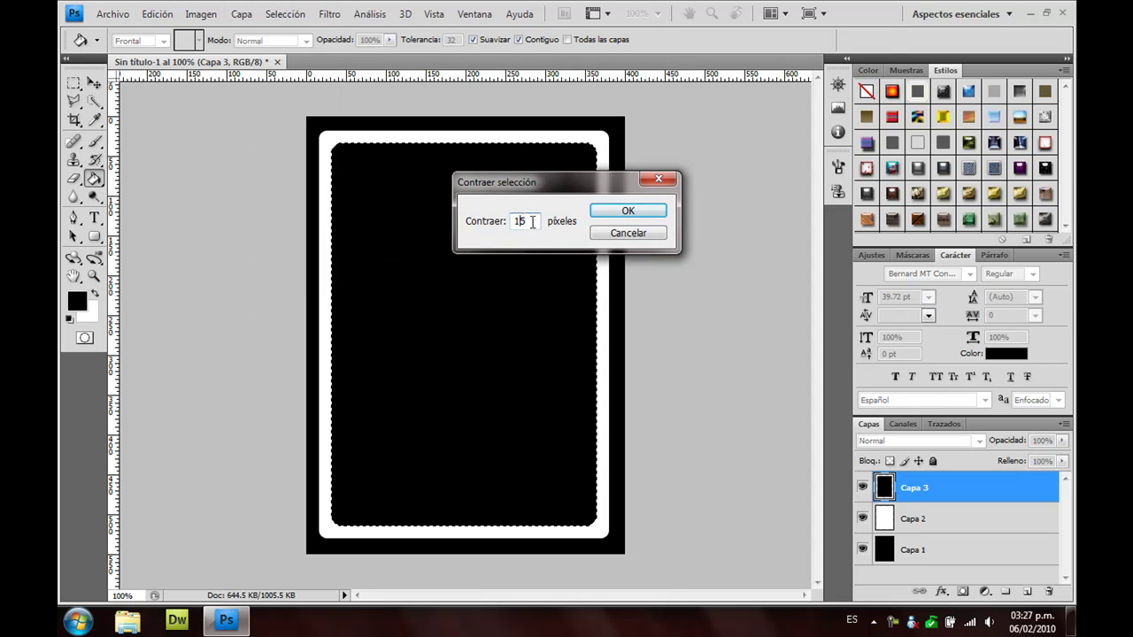
key("BackSpace")
type("7")
key("Return")
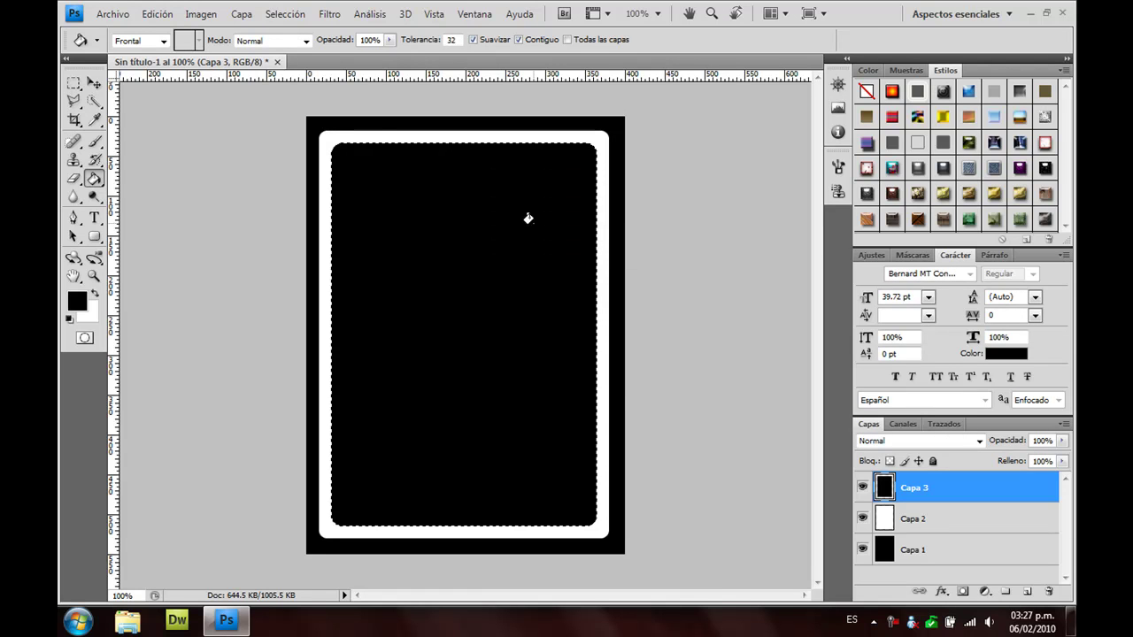
key("Delete")
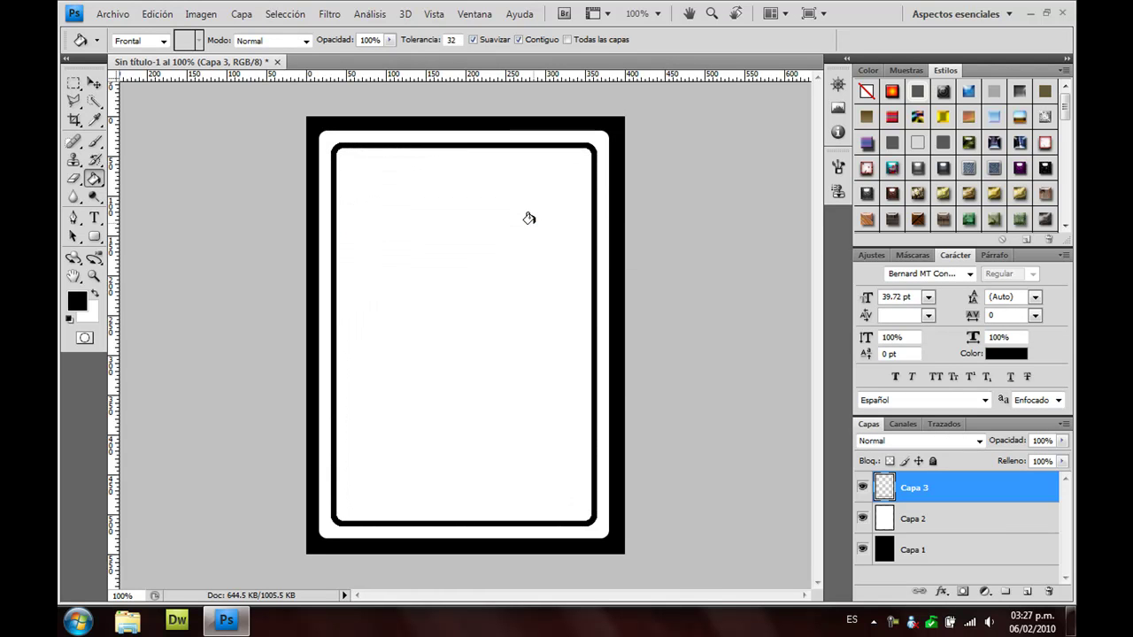
left_click(93, 83)
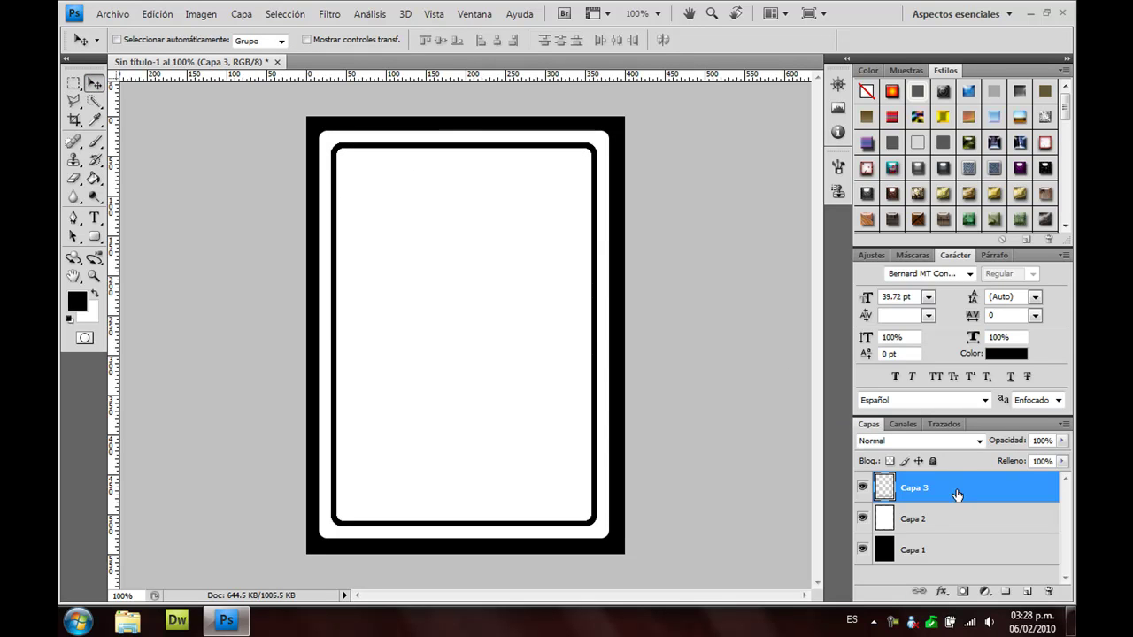
Give Capa 3 a dark grey Gradient Overlay in its blending options
right_click(965, 492)
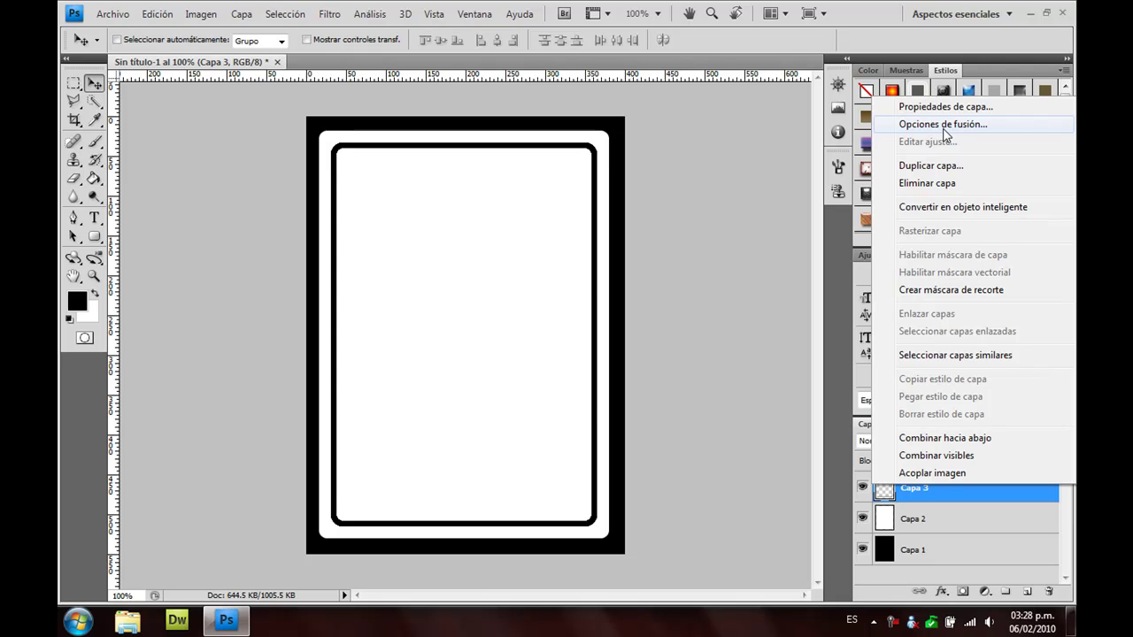
left_click(944, 128)
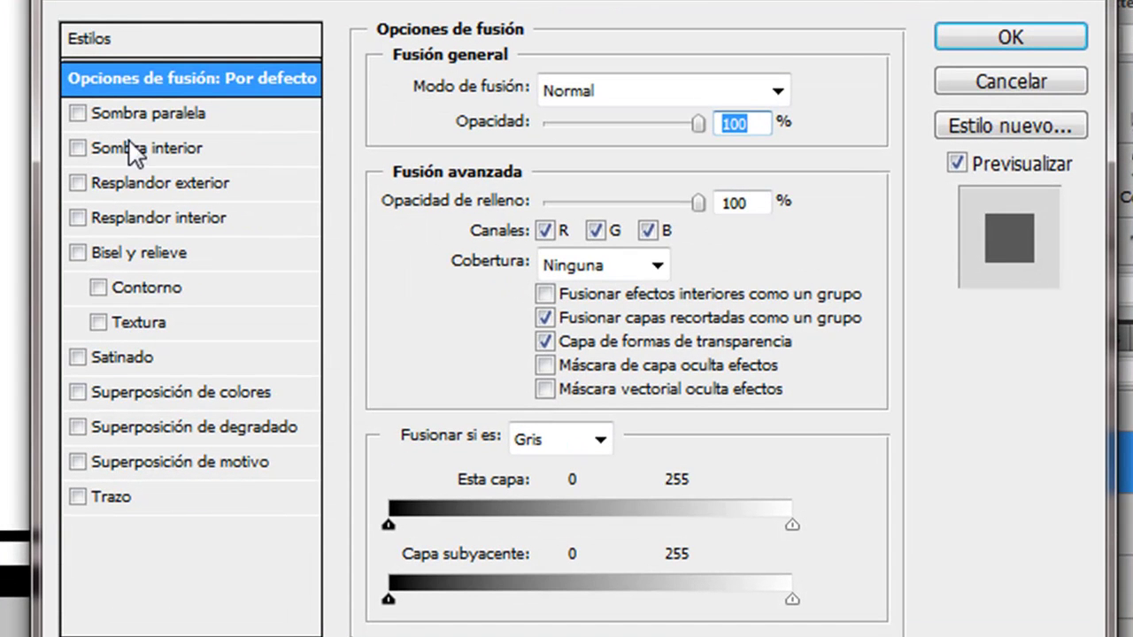
left_click(163, 428)
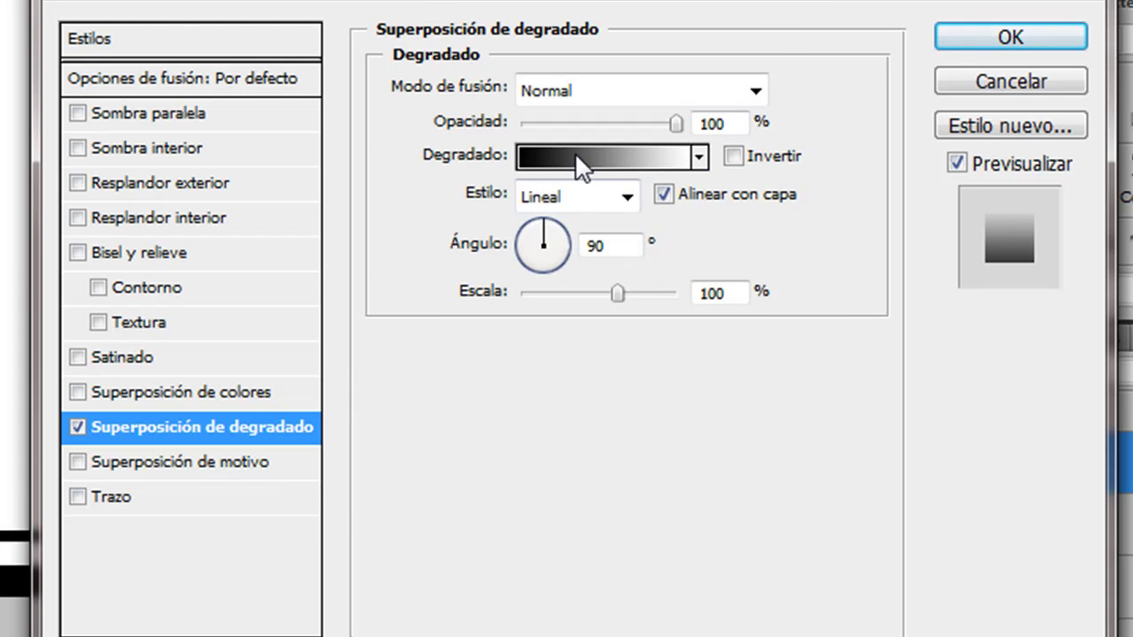
left_click(573, 159)
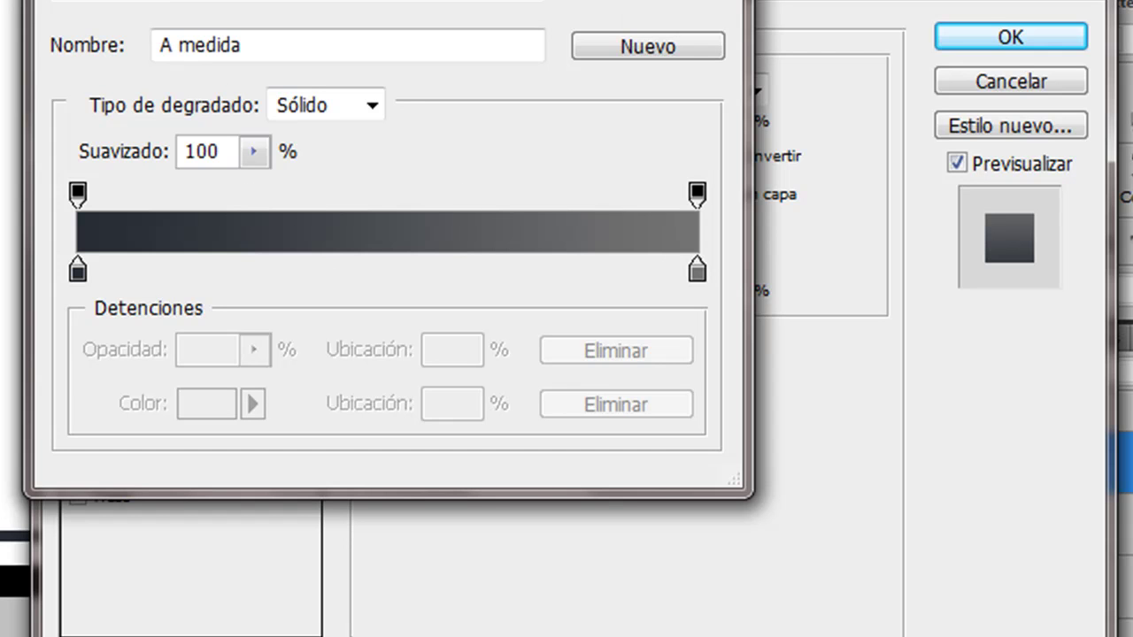
key("Return")
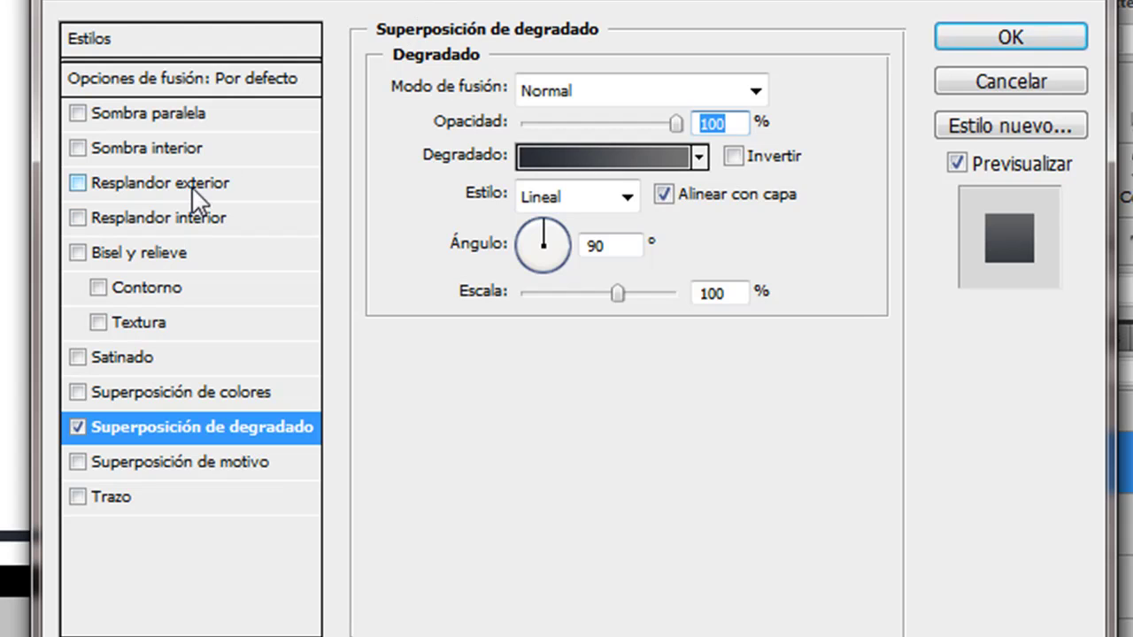
Add a Cincel duro bevel with 531% depth, size 4 and softening 4
left_click(198, 250)
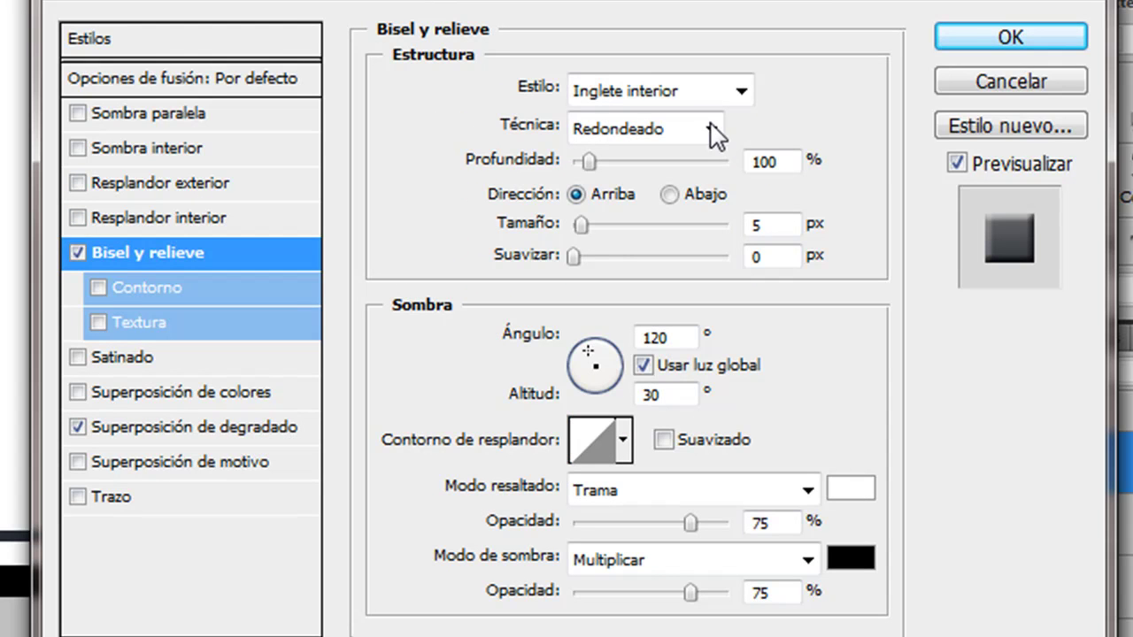
left_click(711, 129)
left_click(688, 187)
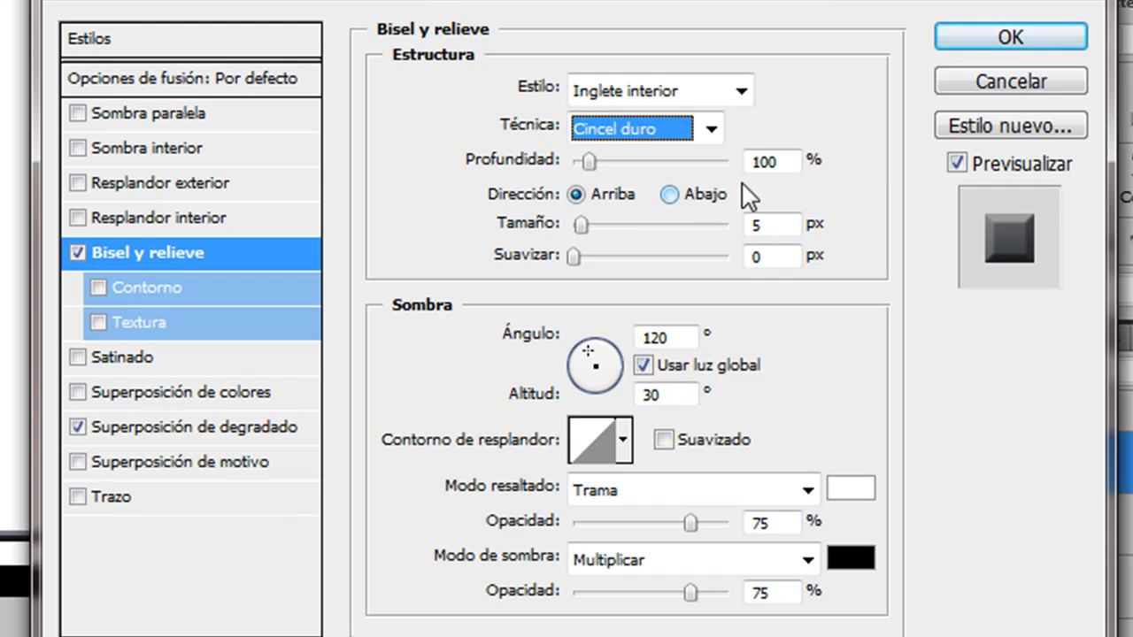
left_click_drag(584, 161, 660, 170)
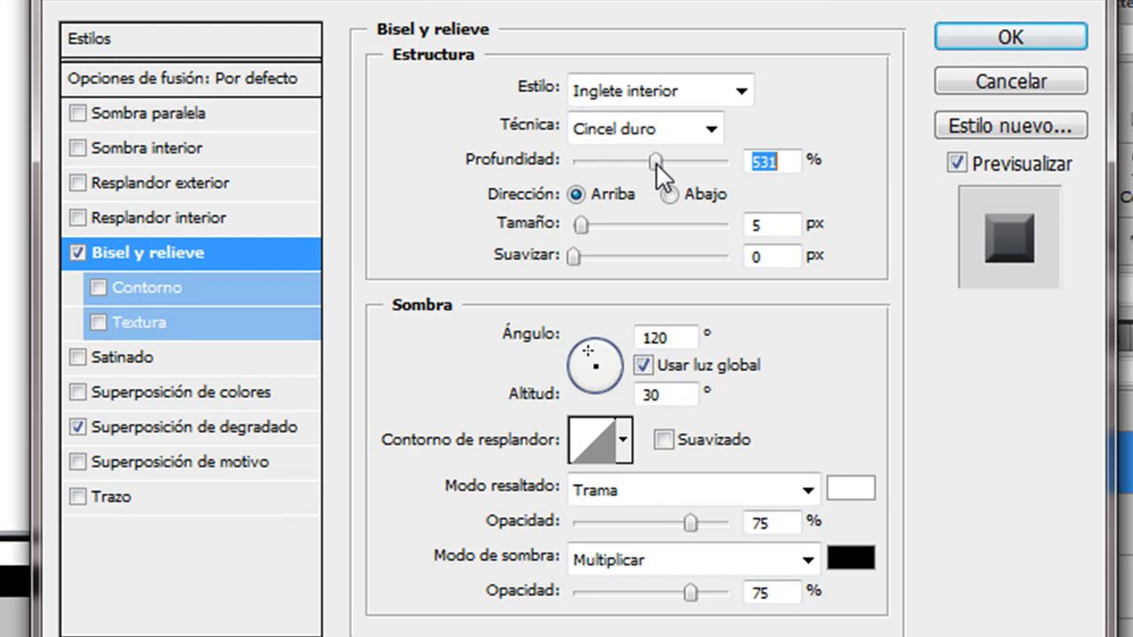
left_click(785, 171)
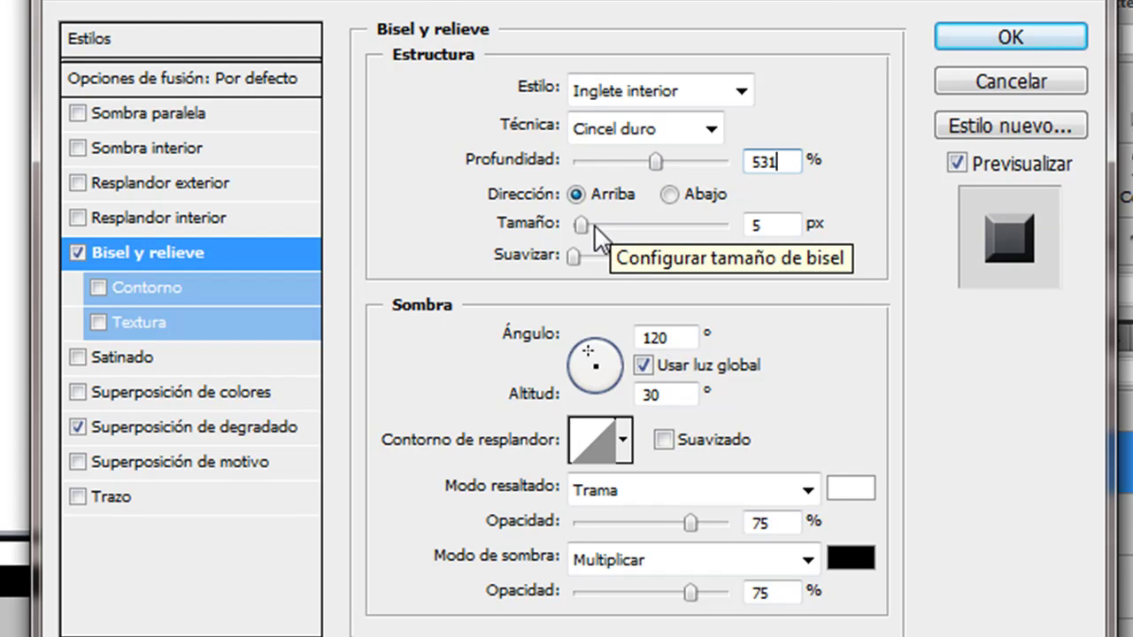
left_click(784, 227)
type("4")
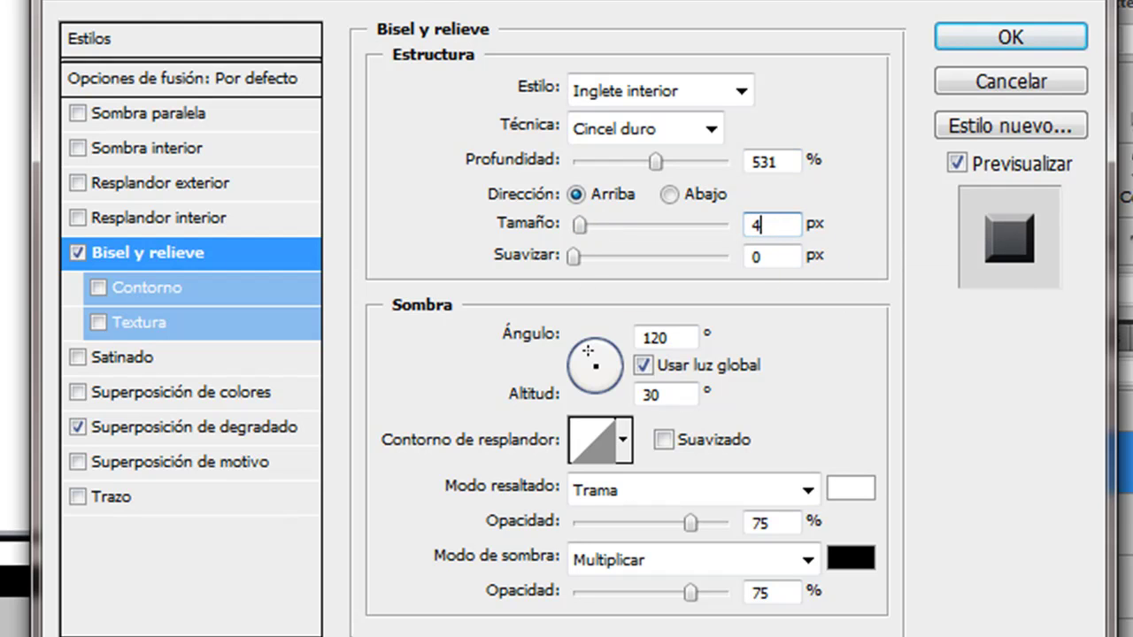
left_click(770, 258)
key("BackSpace")
type("4")
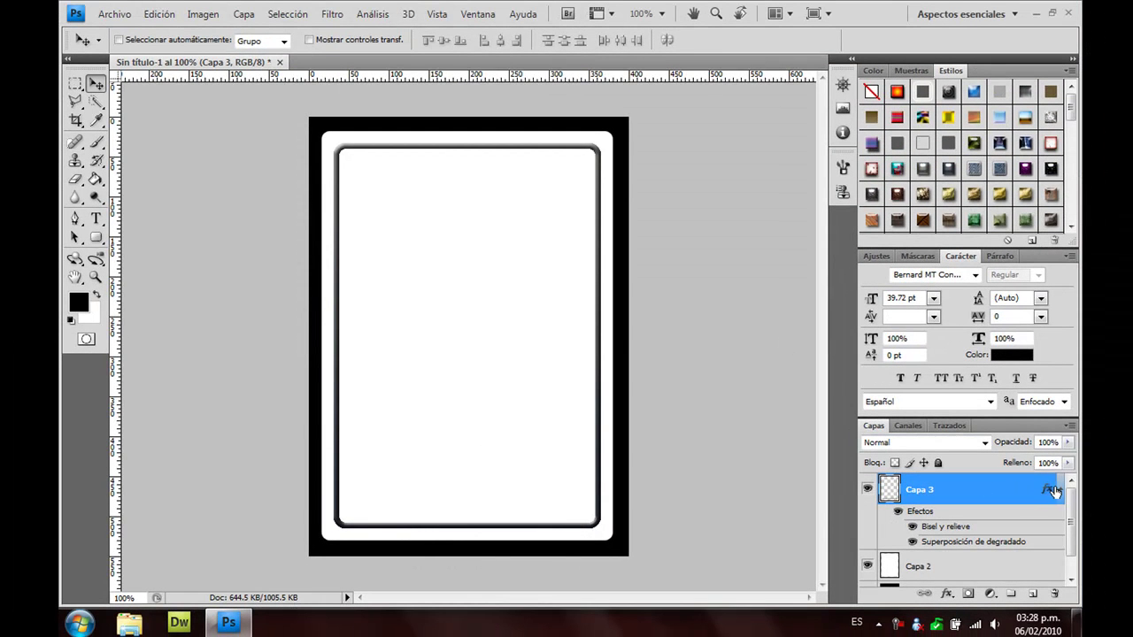
Collapse the effects list, add empty layer Capa 4, and select the Custom Shape tool
left_click(1060, 491)
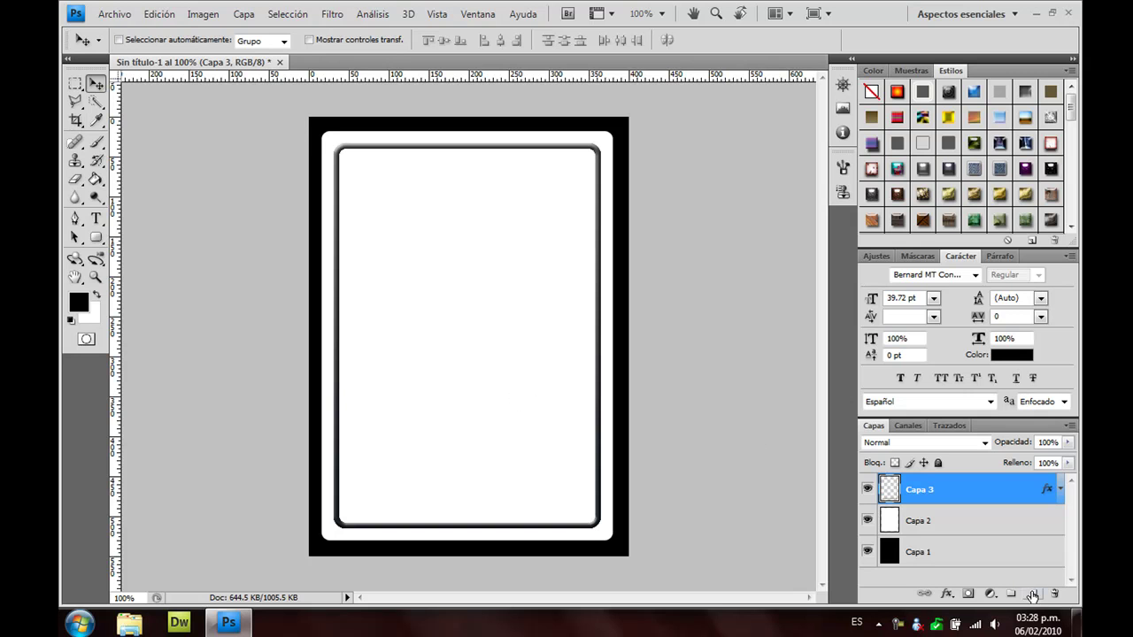
left_click(1032, 594)
left_click(96, 237)
right_click(100, 239)
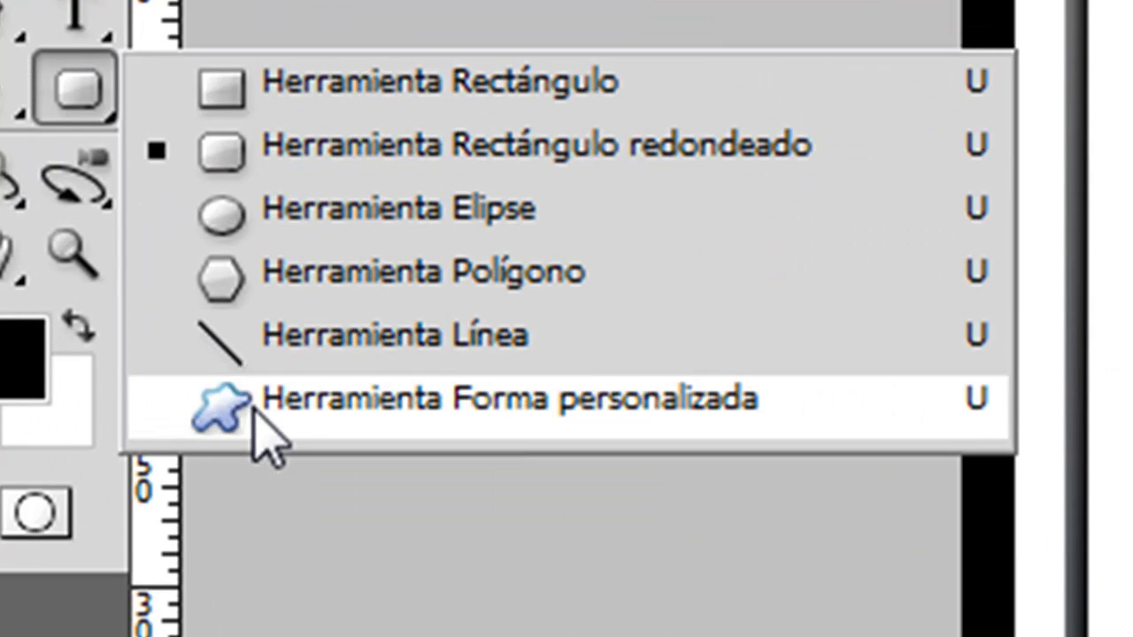
left_click(254, 409)
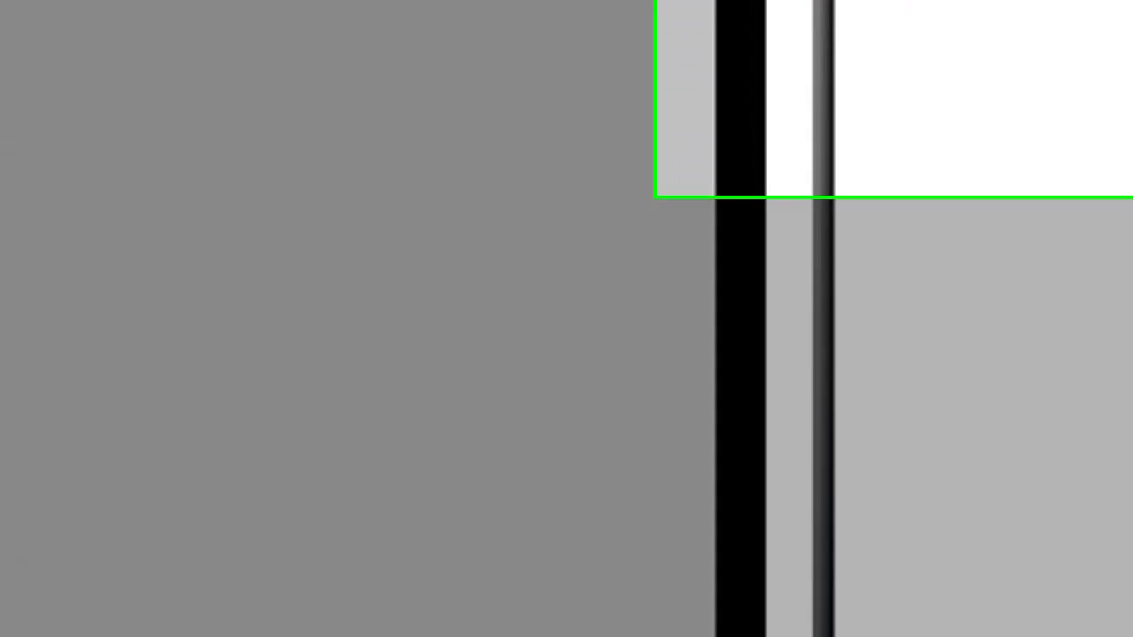
Load the Todas shape library and pick the shield custom shape
left_click(277, 84)
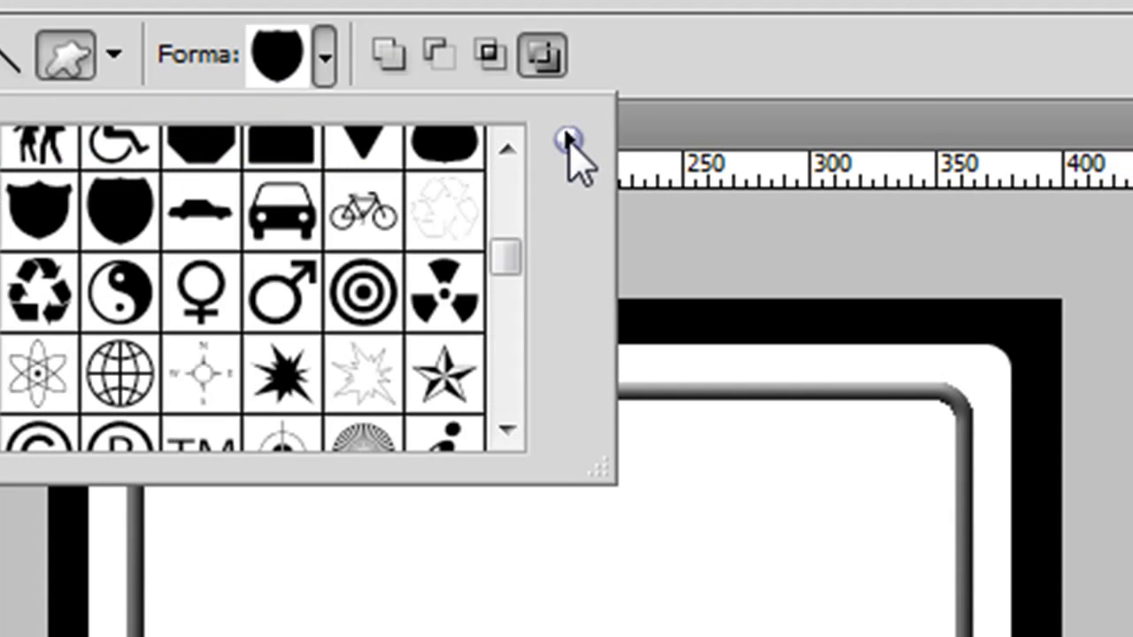
left_click(322, 60)
left_click(324, 62)
left_click(566, 139)
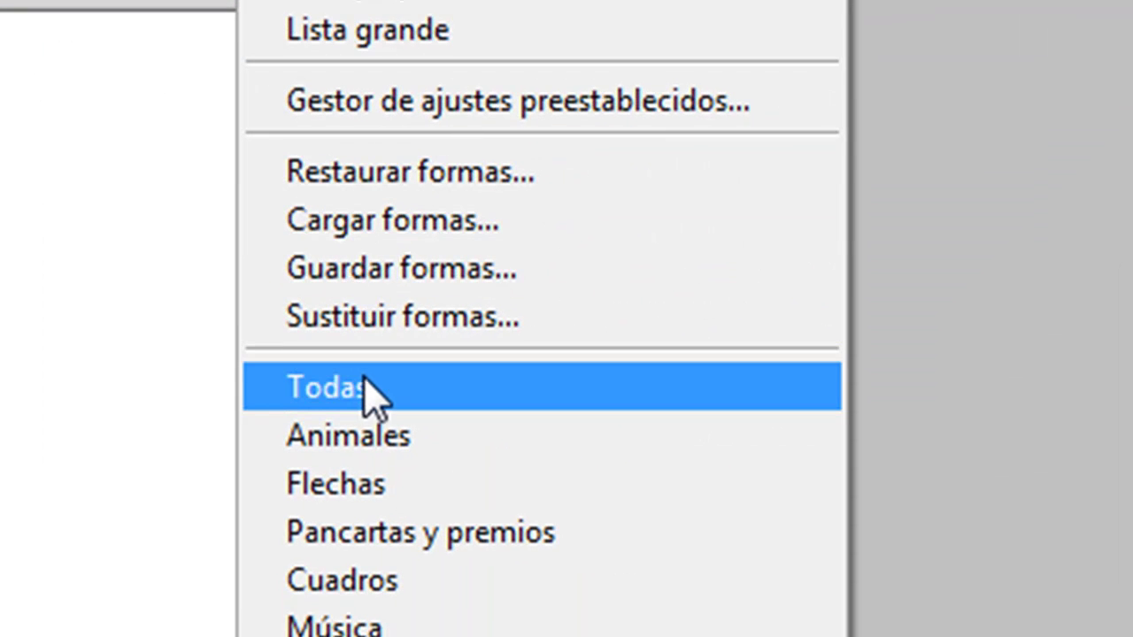
left_click(367, 389)
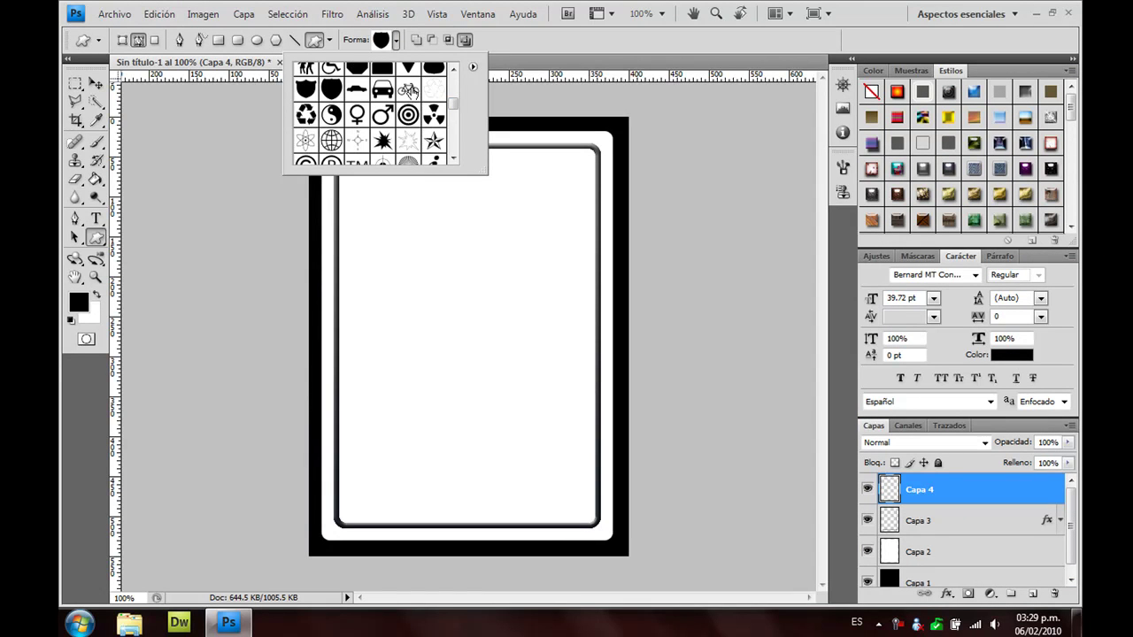
scroll(380, 103, "up", 1)
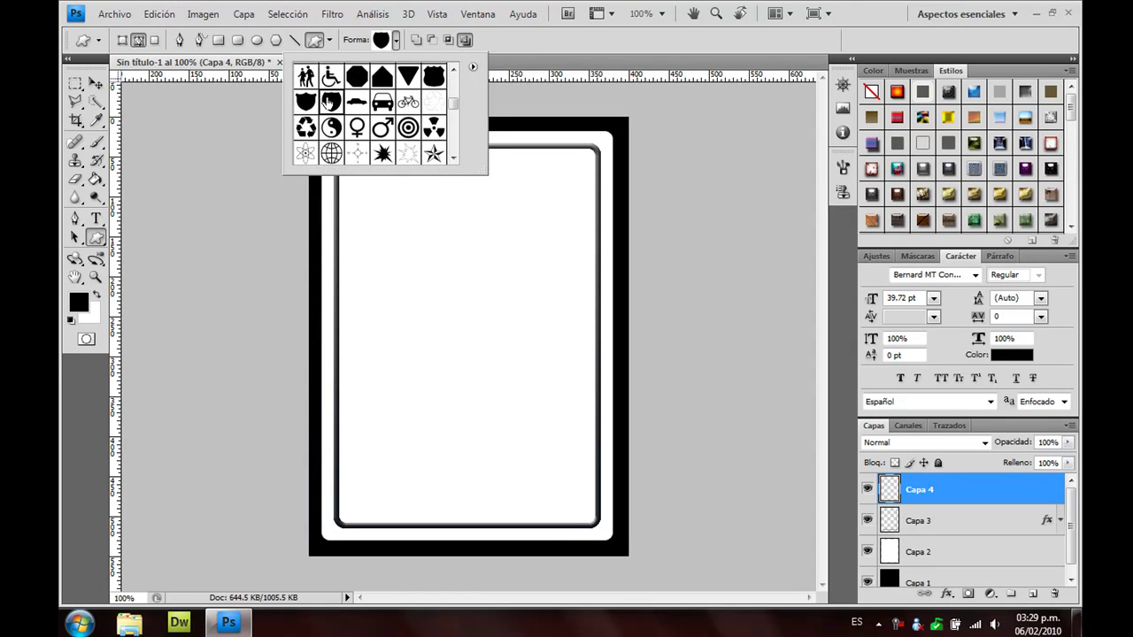
left_click(386, 245)
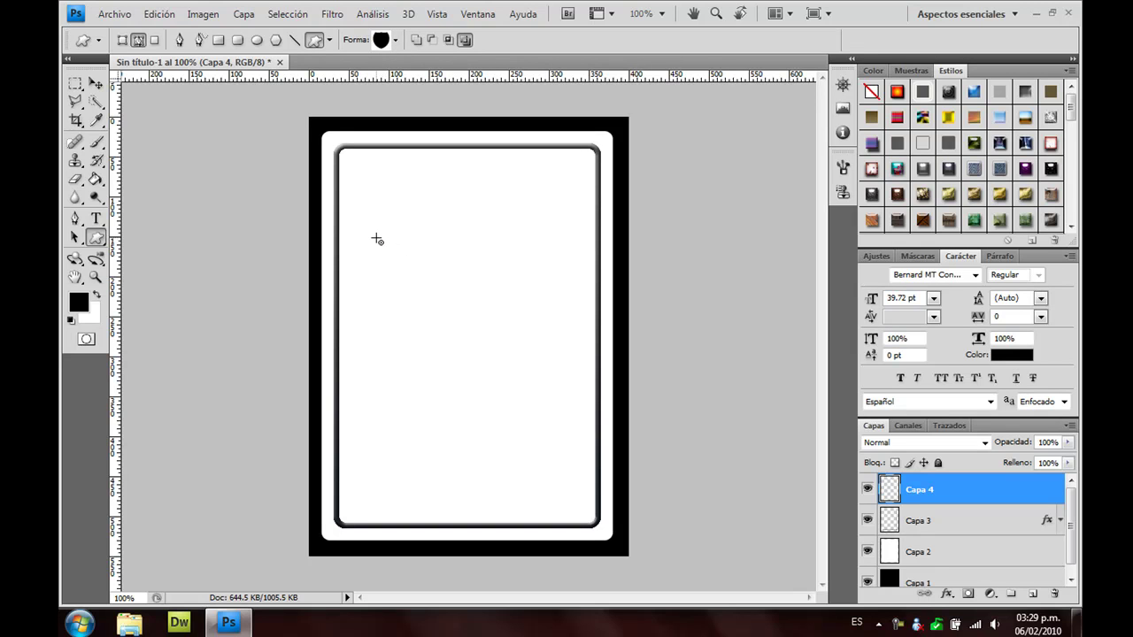
Draw a tall shield path in the centre of the white card
key("shift")
left_click_drag(368, 230, 571, 478)
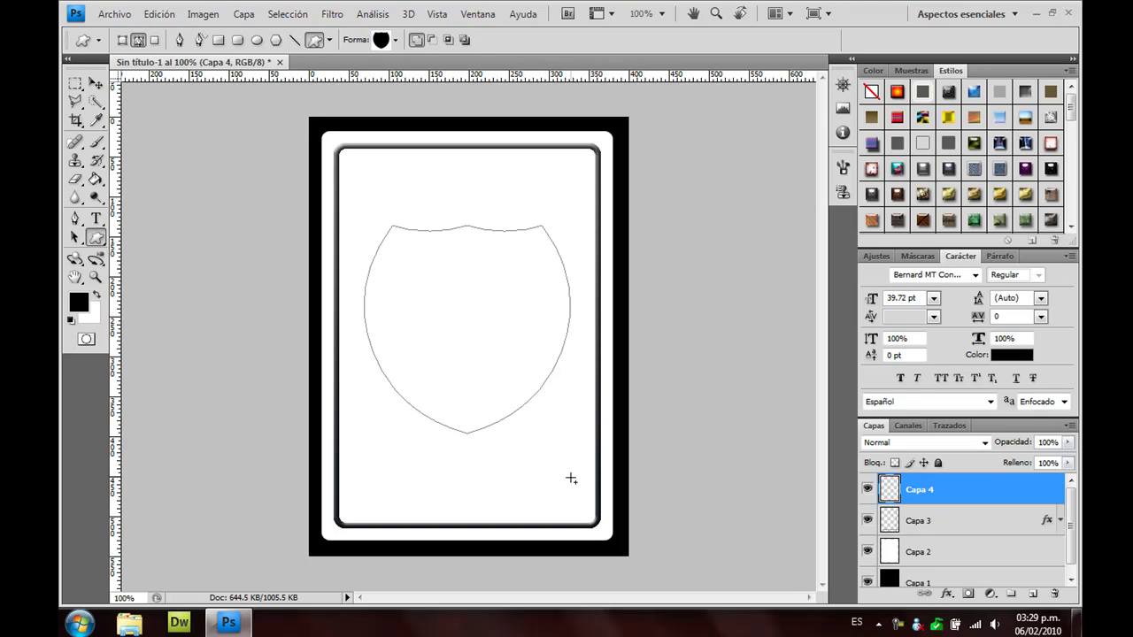
left_click_drag(571, 478, 572, 483)
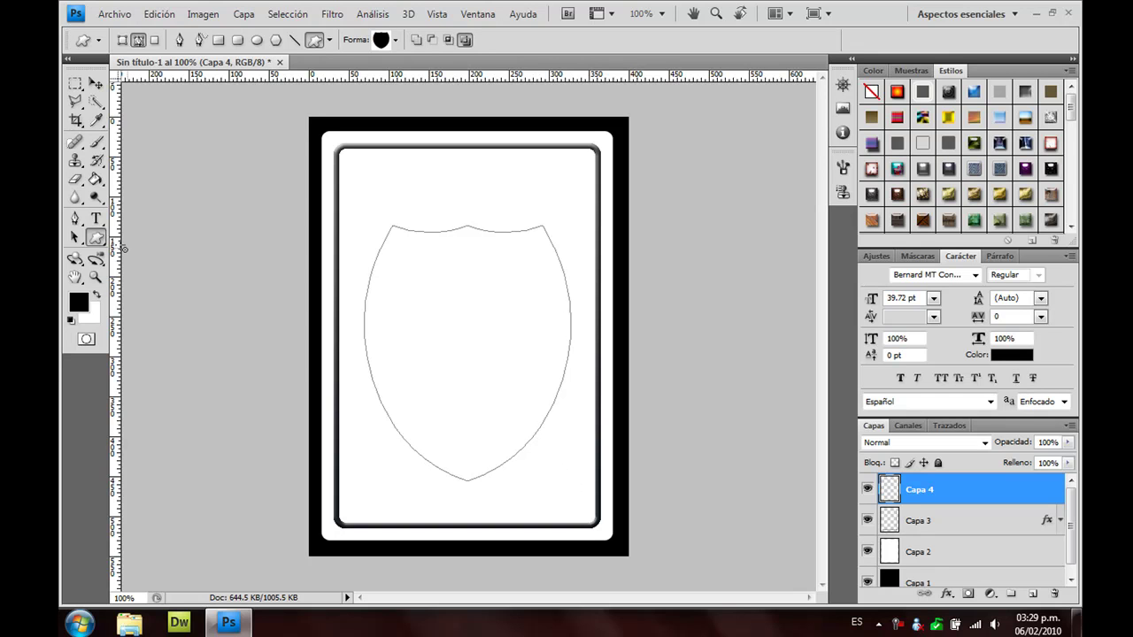
Nudge the shield path up slightly and convert it into a selection
left_click(77, 241)
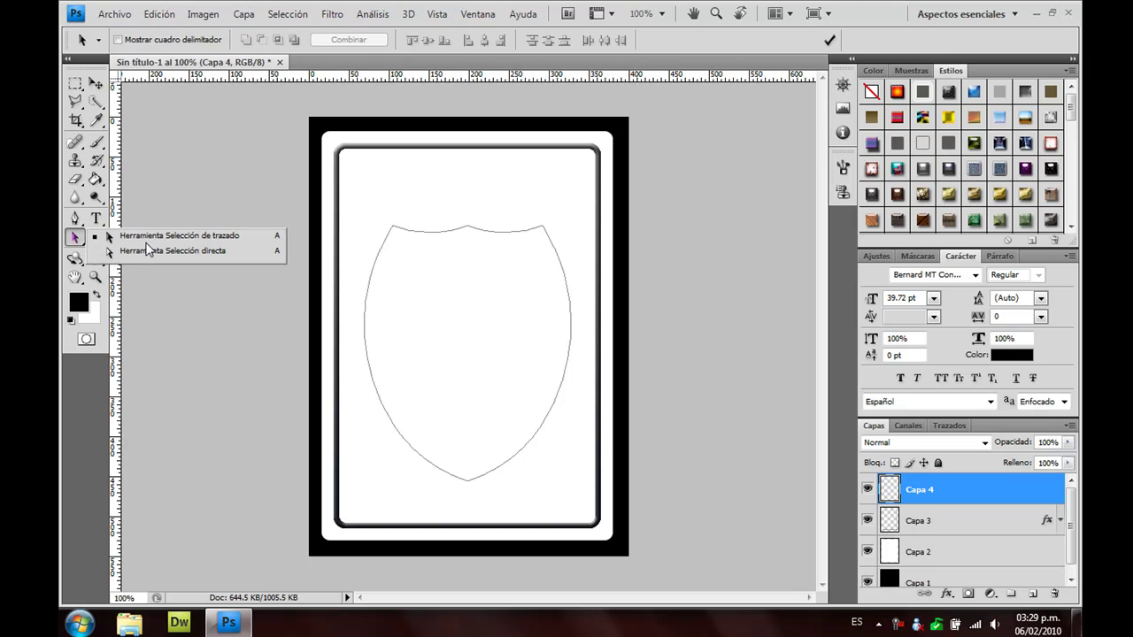
left_click(151, 243)
left_click_drag(429, 237, 429, 228)
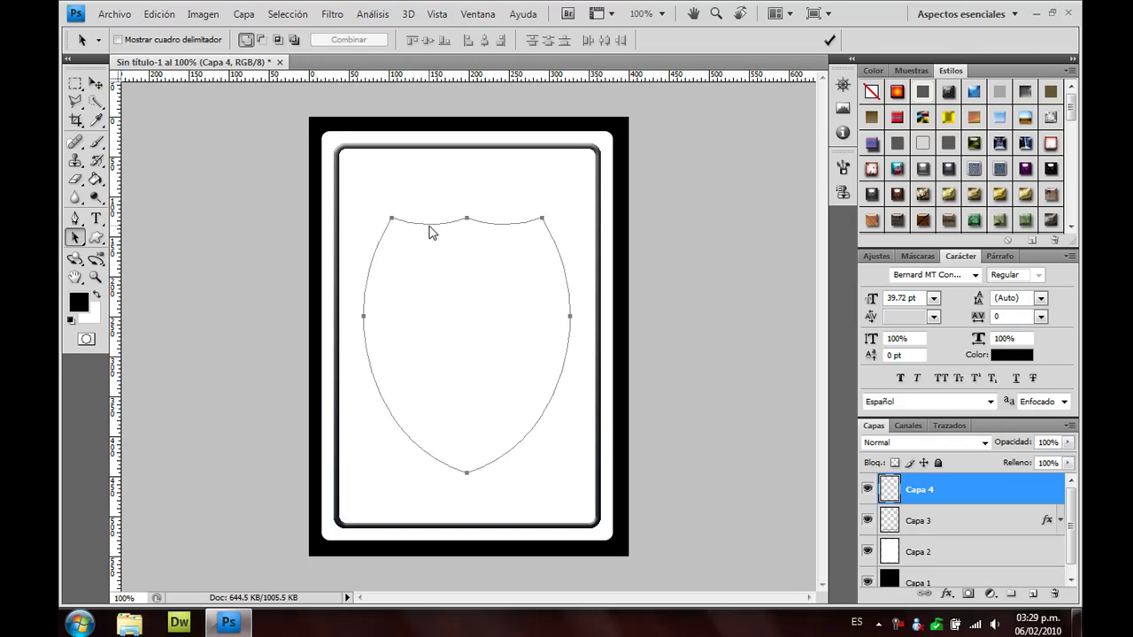
right_click(431, 232)
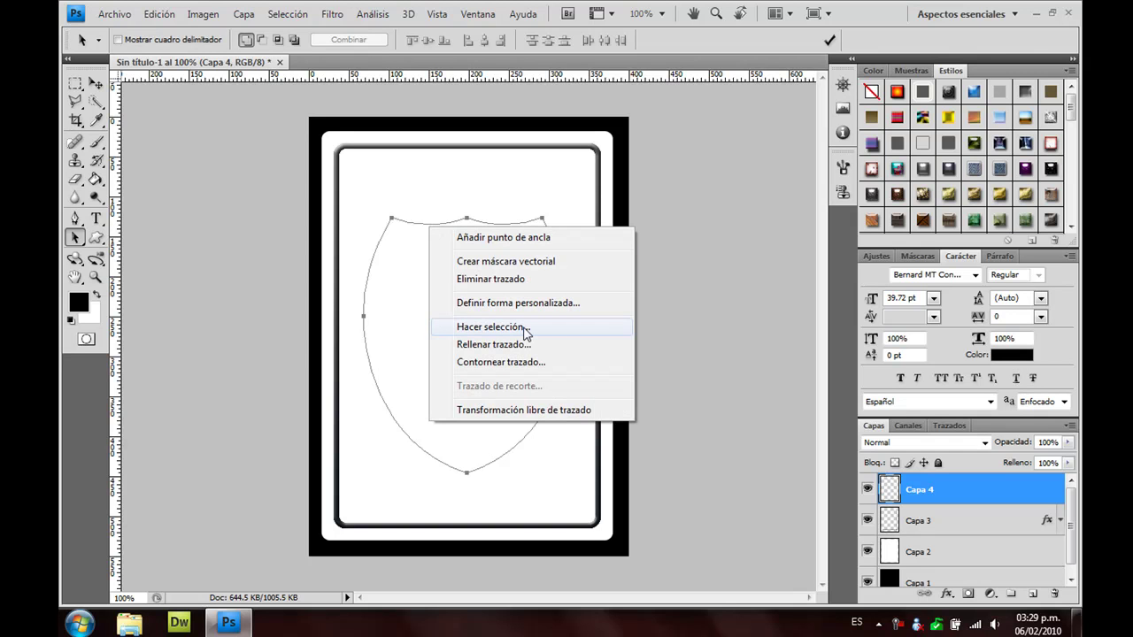
left_click(524, 328)
left_click(649, 181)
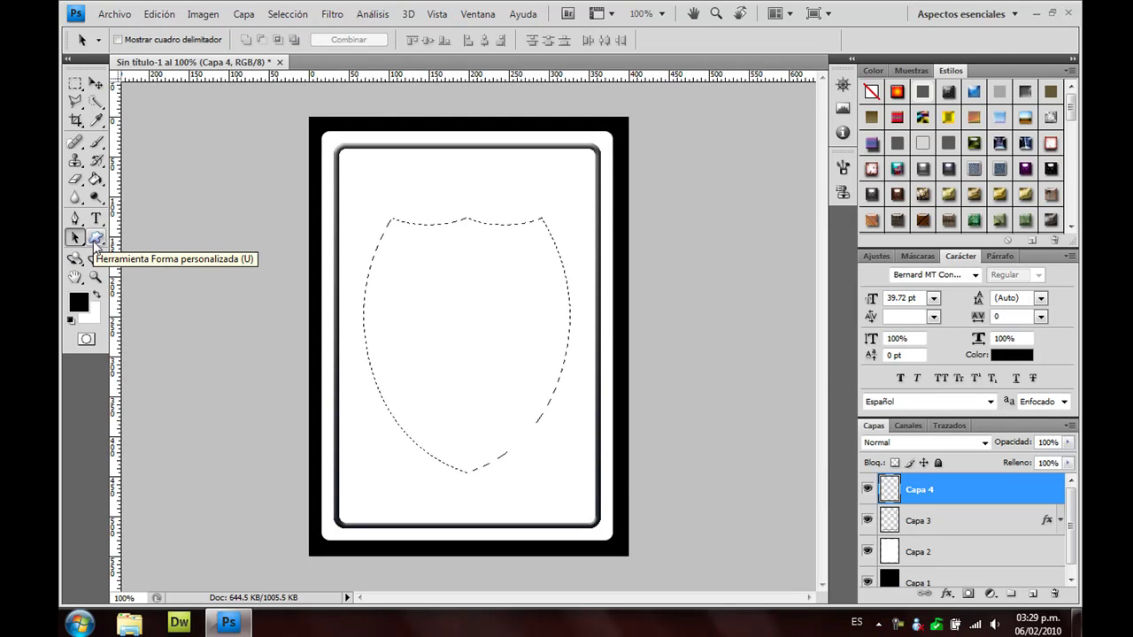
Set the foreground colour to a dark navy blue
left_click(78, 302)
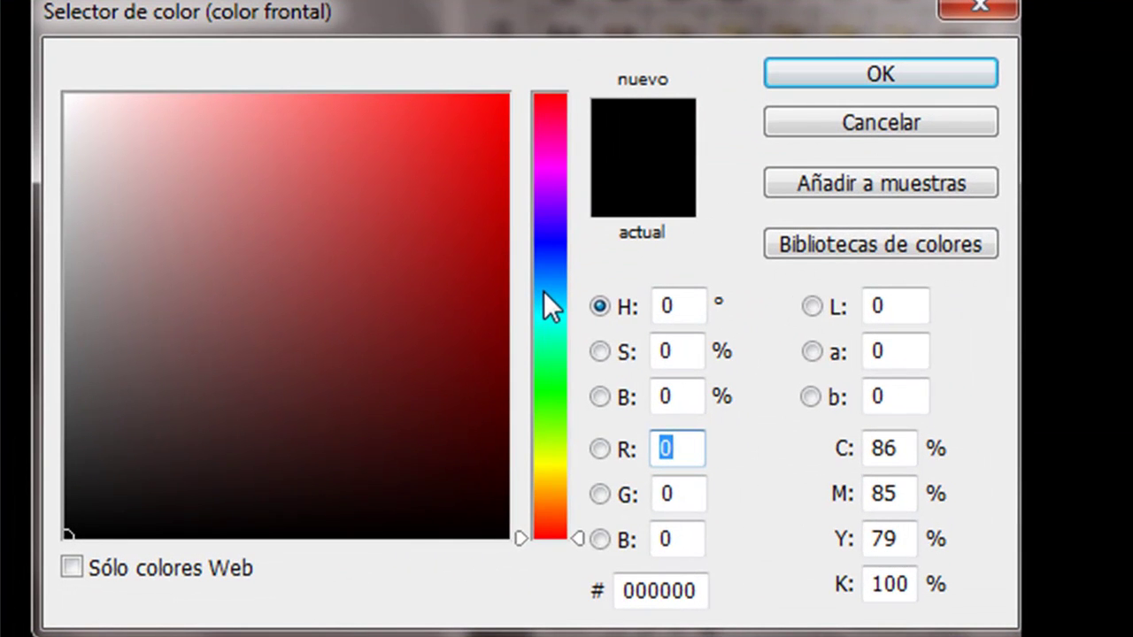
left_click_drag(629, 297, 628, 276)
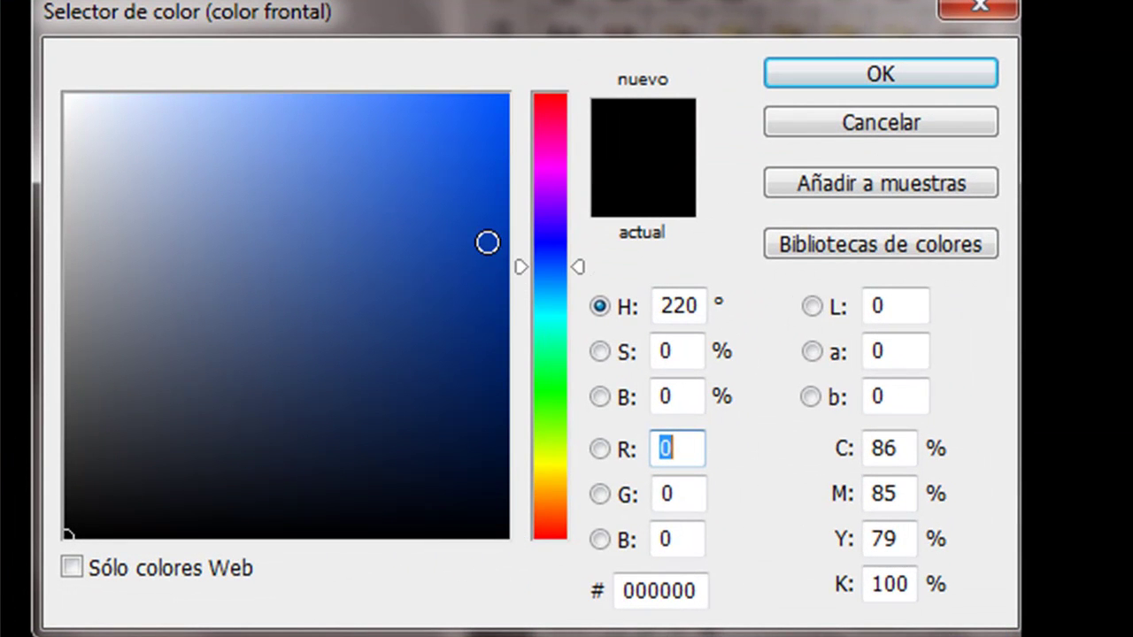
left_click_drag(488, 242, 502, 337)
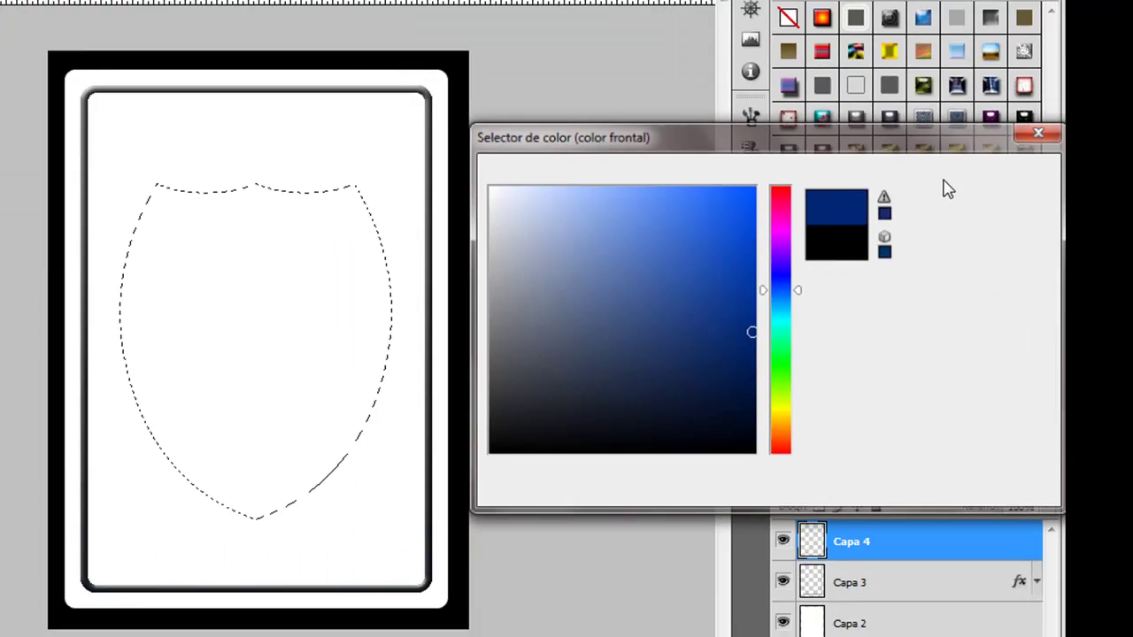
left_click(820, 85)
Fill the shield selection with navy blue and deselect it
left_click(96, 179)
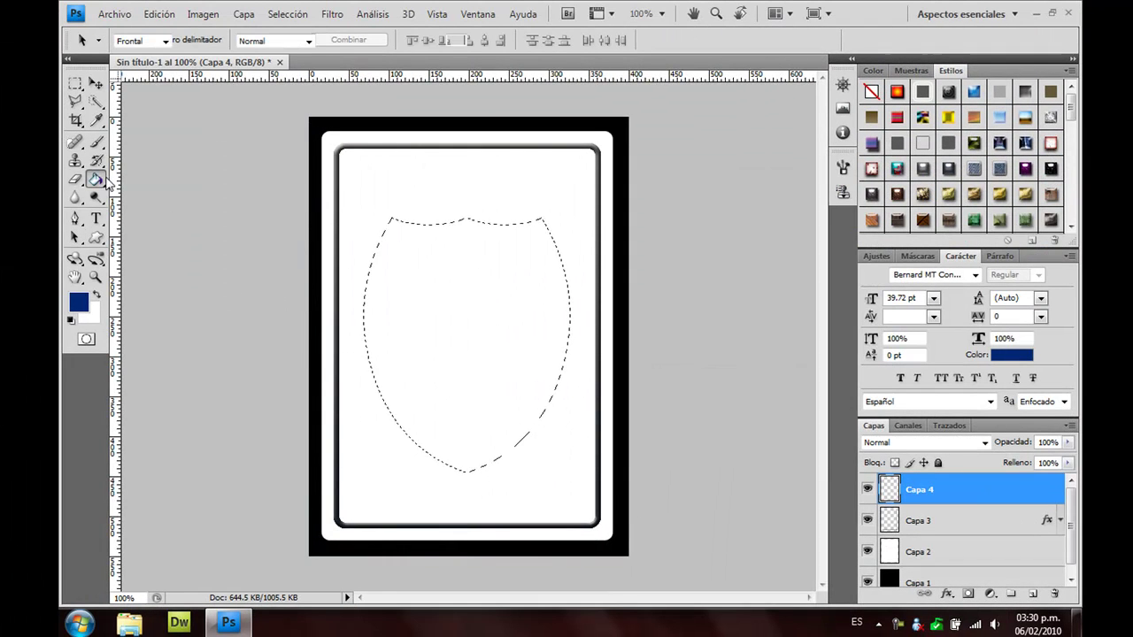
left_click(429, 288)
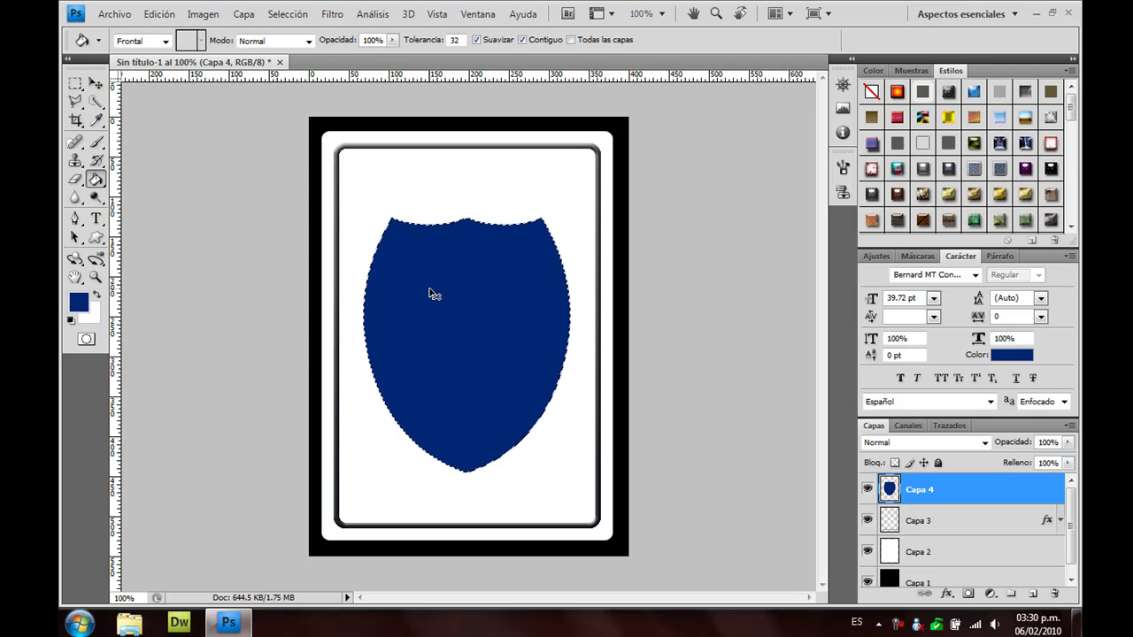
key("ctrl+d")
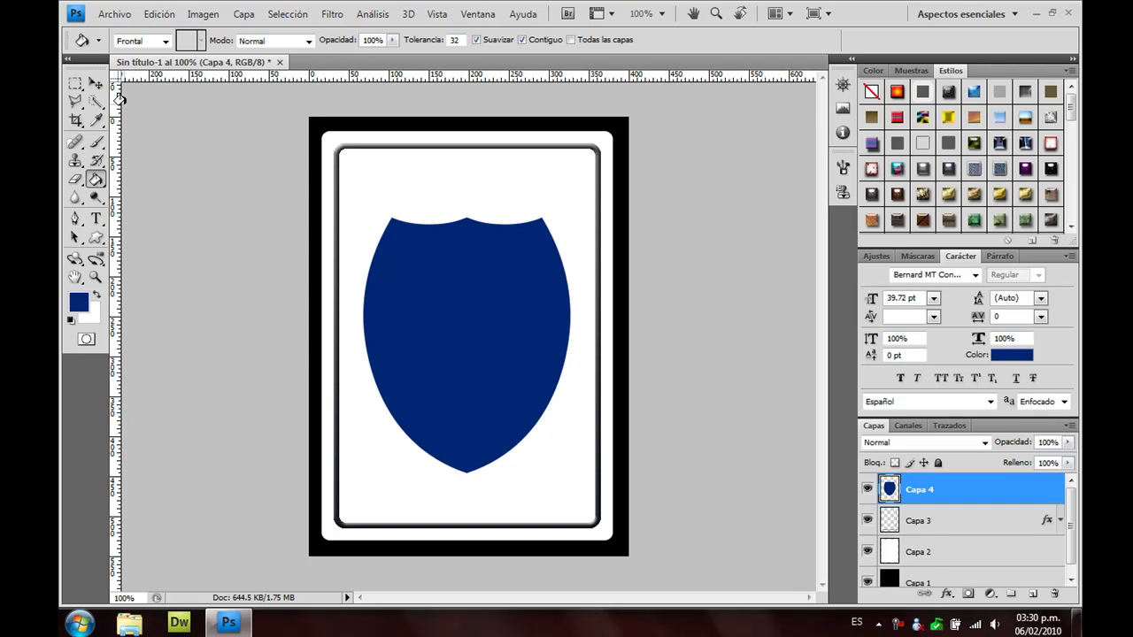
left_click(95, 83)
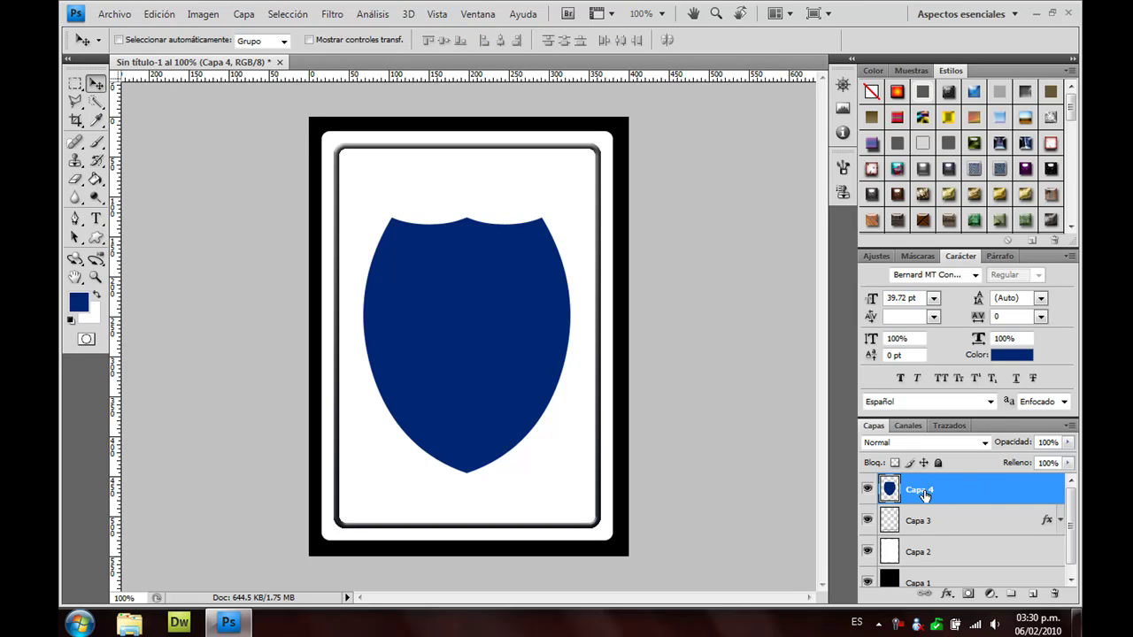
Duplicate Capa 4, load the shield as a selection on a new layer, and pick red
key("ctrl+j")
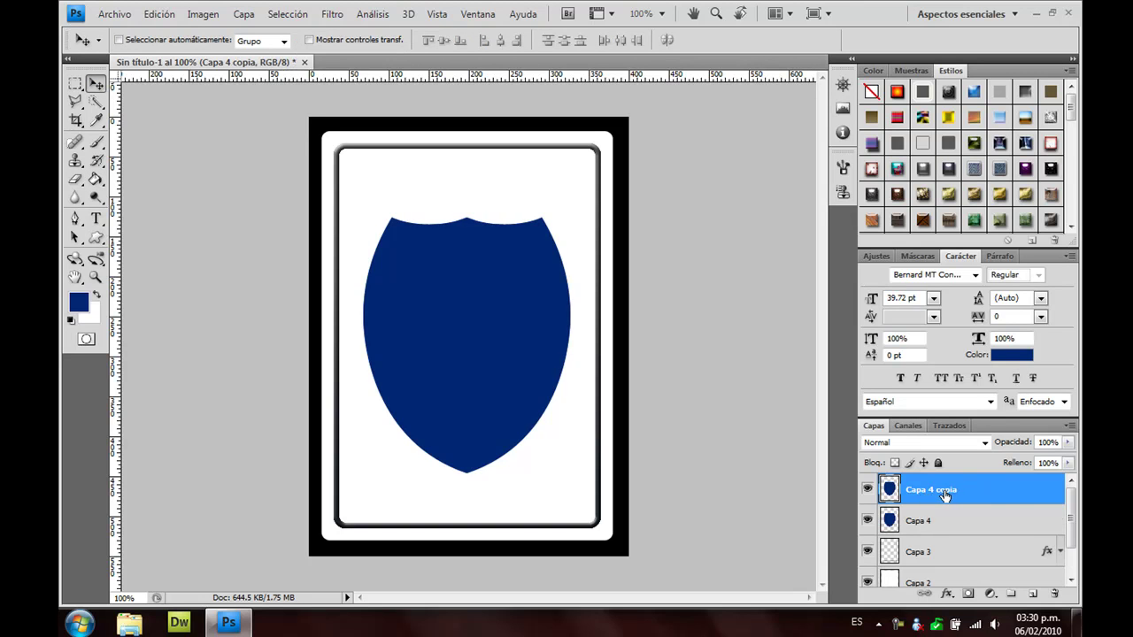
left_click(891, 490, "ctrl")
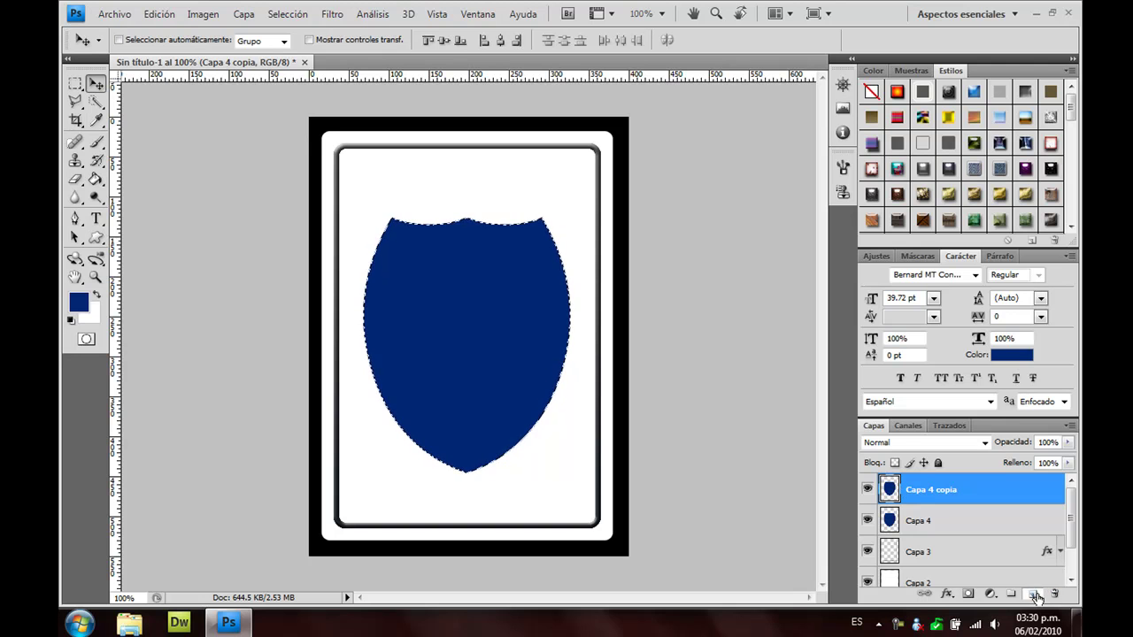
left_click(1032, 593)
left_click(82, 302)
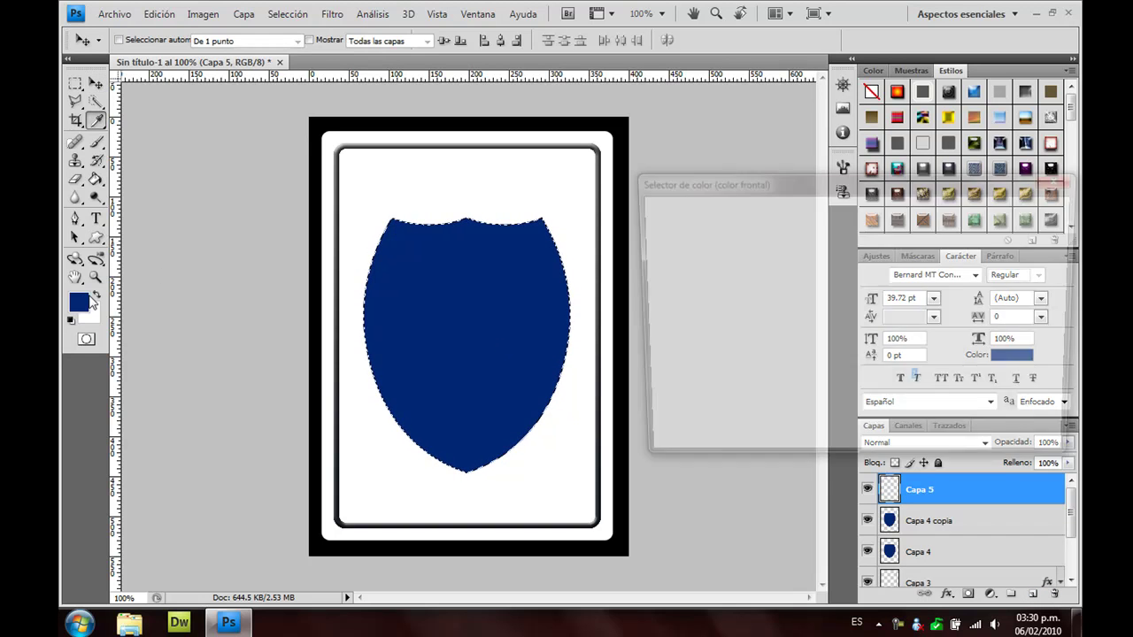
left_click_drag(866, 231, 841, 273)
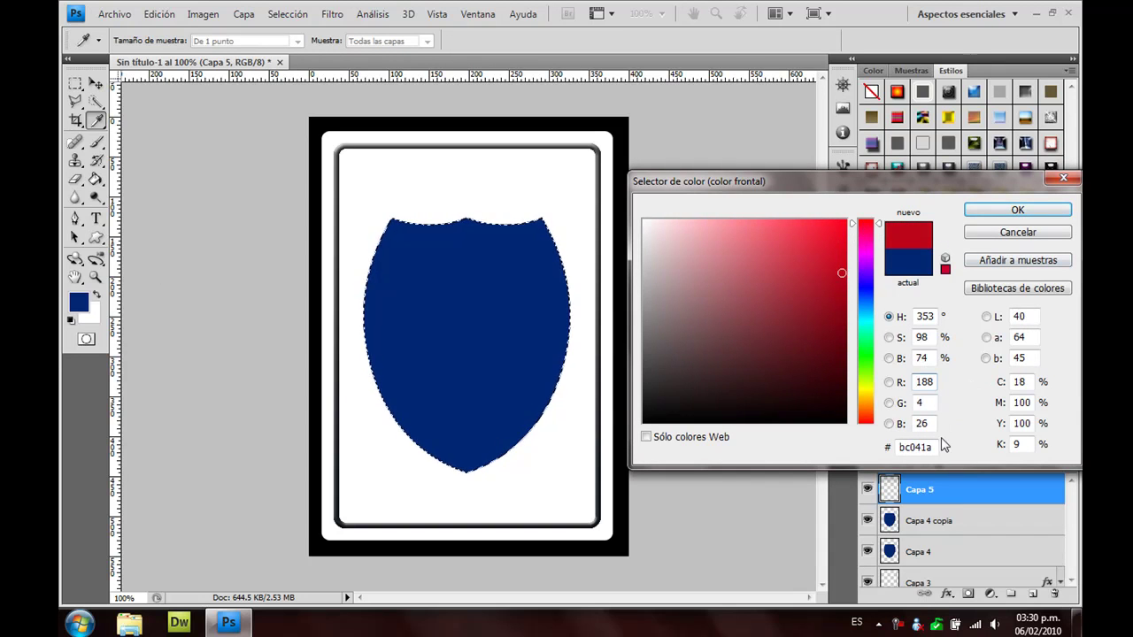
left_click(994, 220)
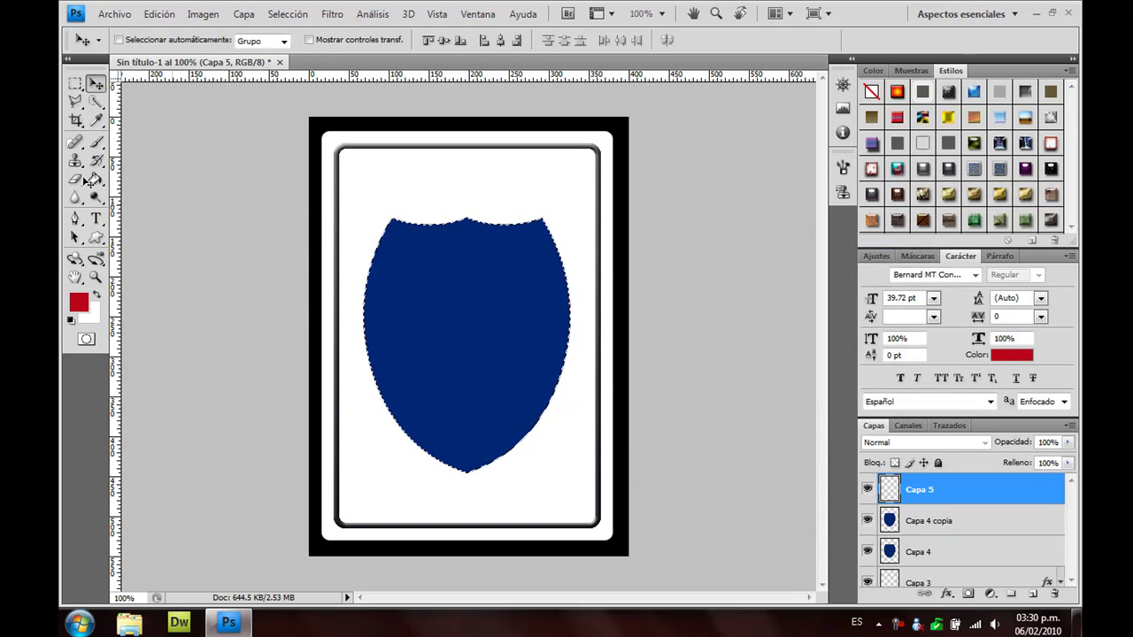
Fill the shield red on Capa 5, deselect, and delete the Capa 4 copia layer
left_click(97, 178)
left_click(446, 310)
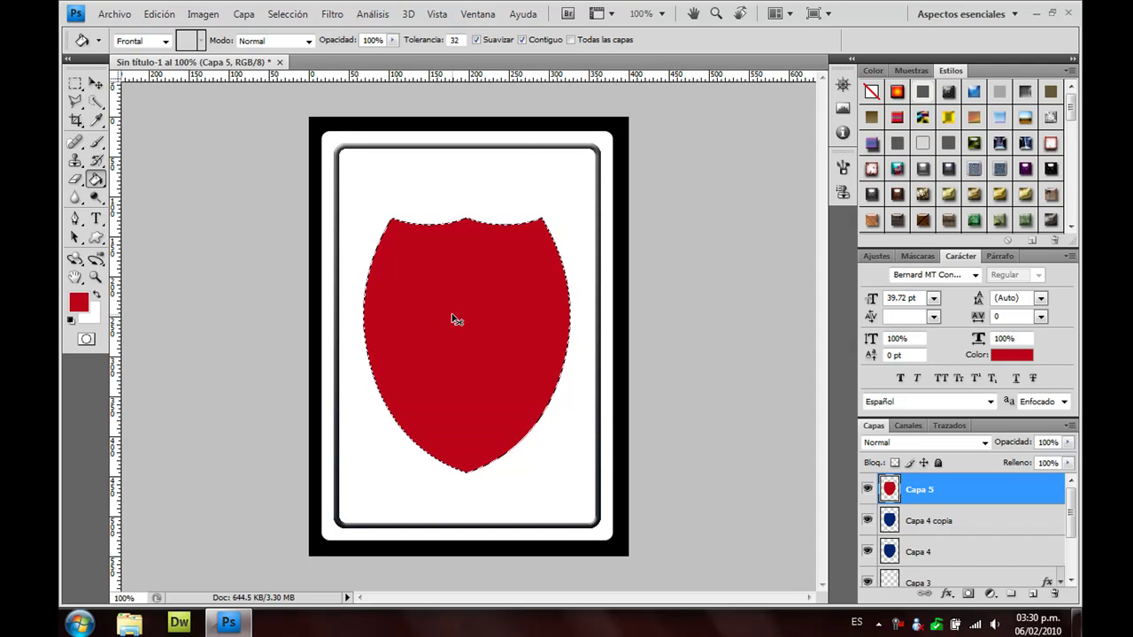
key("ctrl+d")
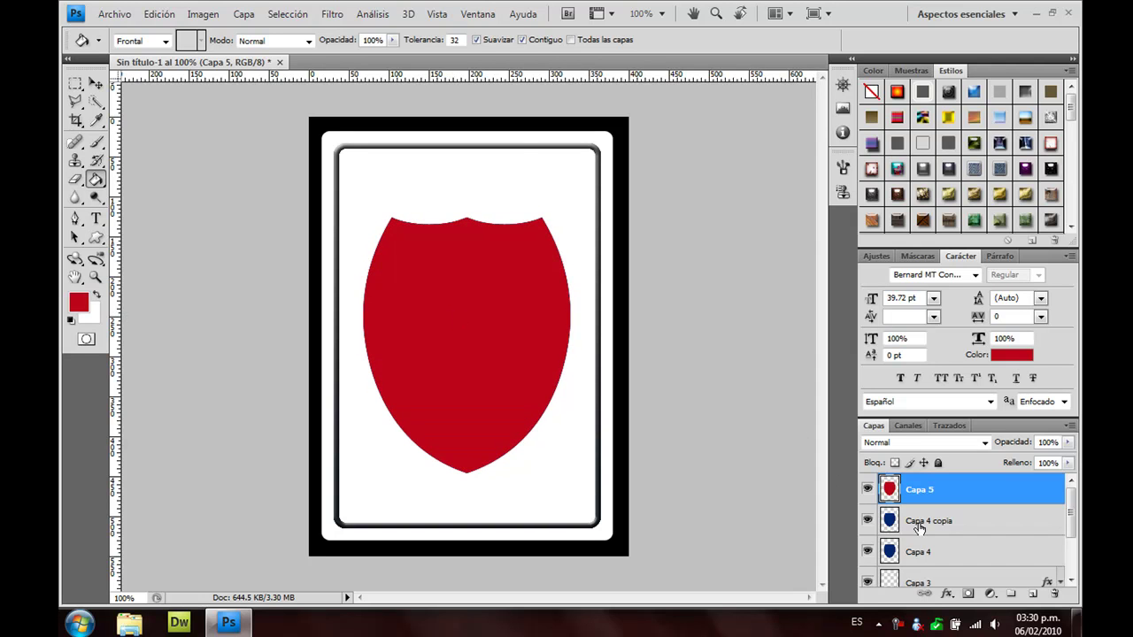
left_click(922, 525)
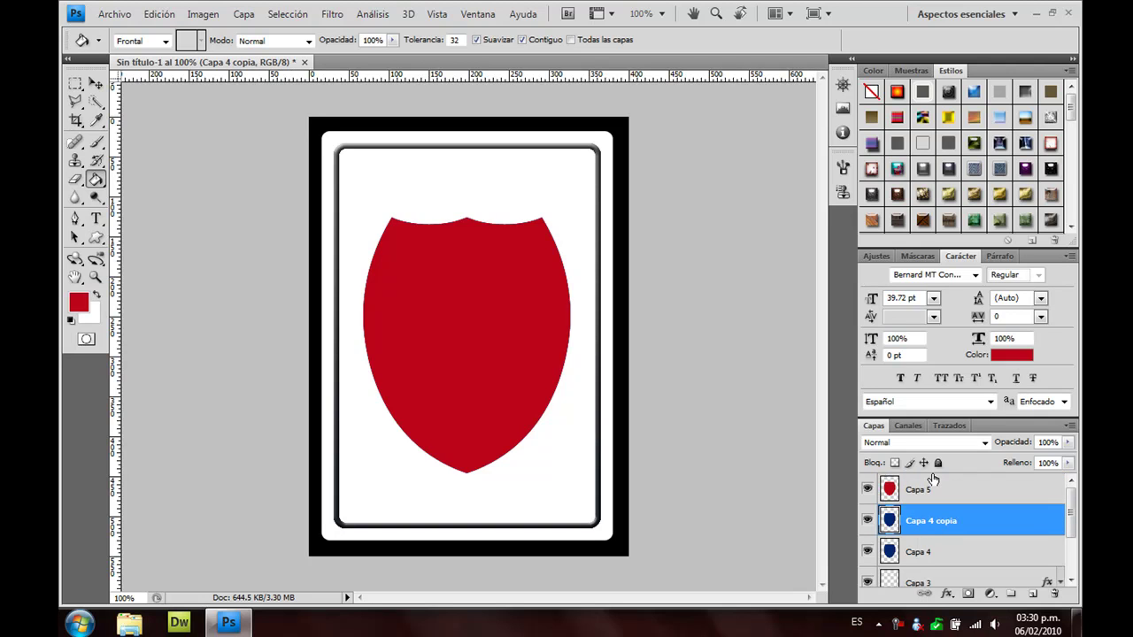
key("Delete")
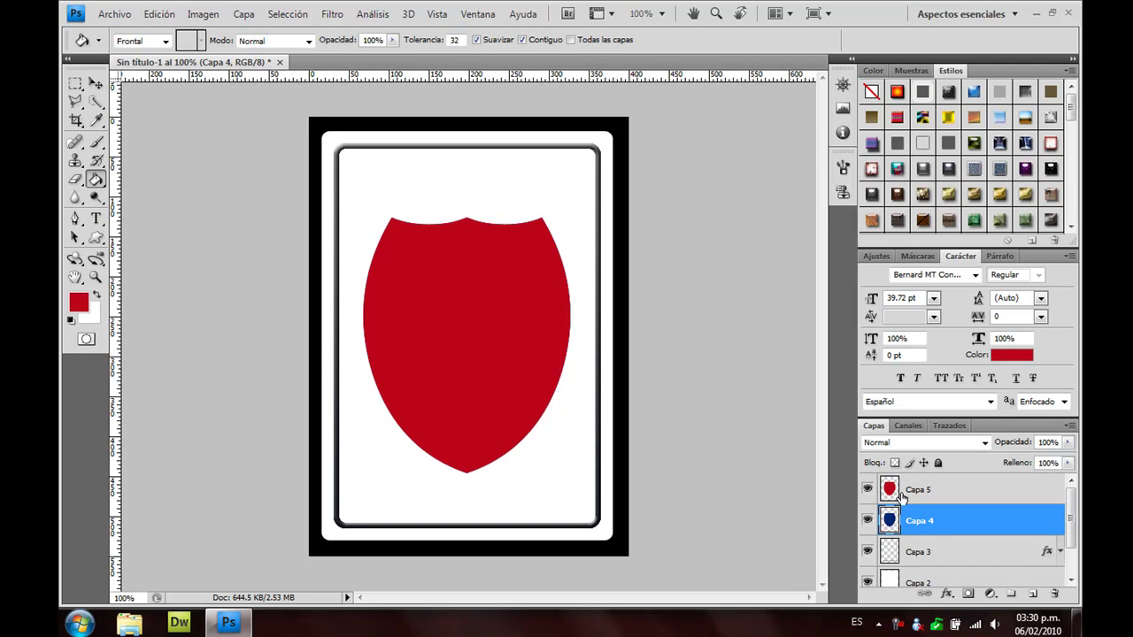
left_click(905, 496)
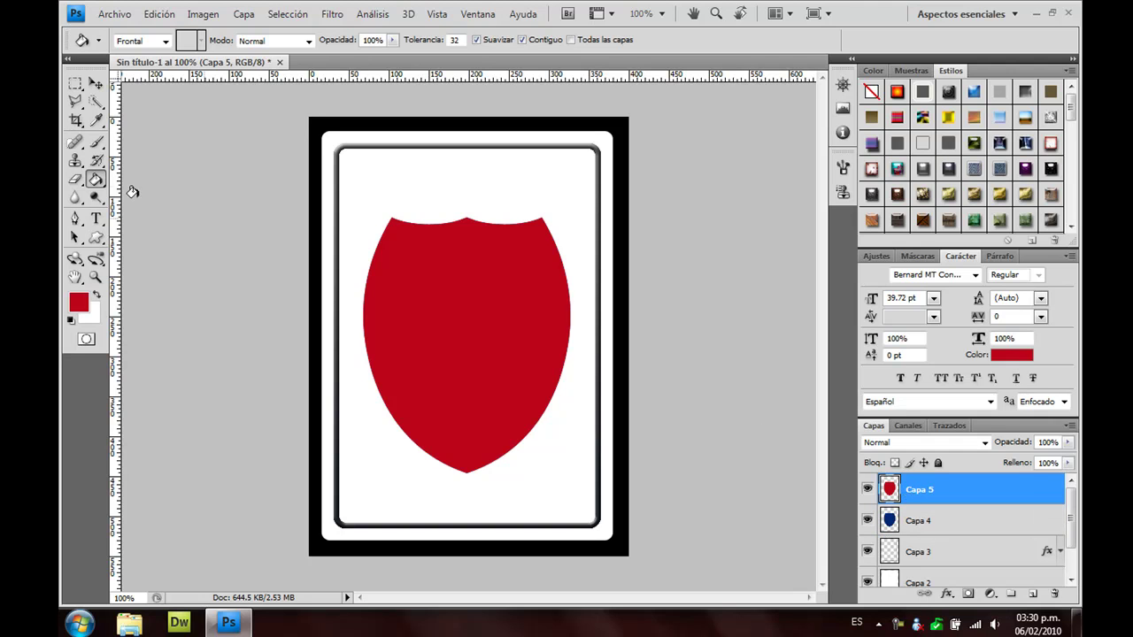
left_click(75, 84)
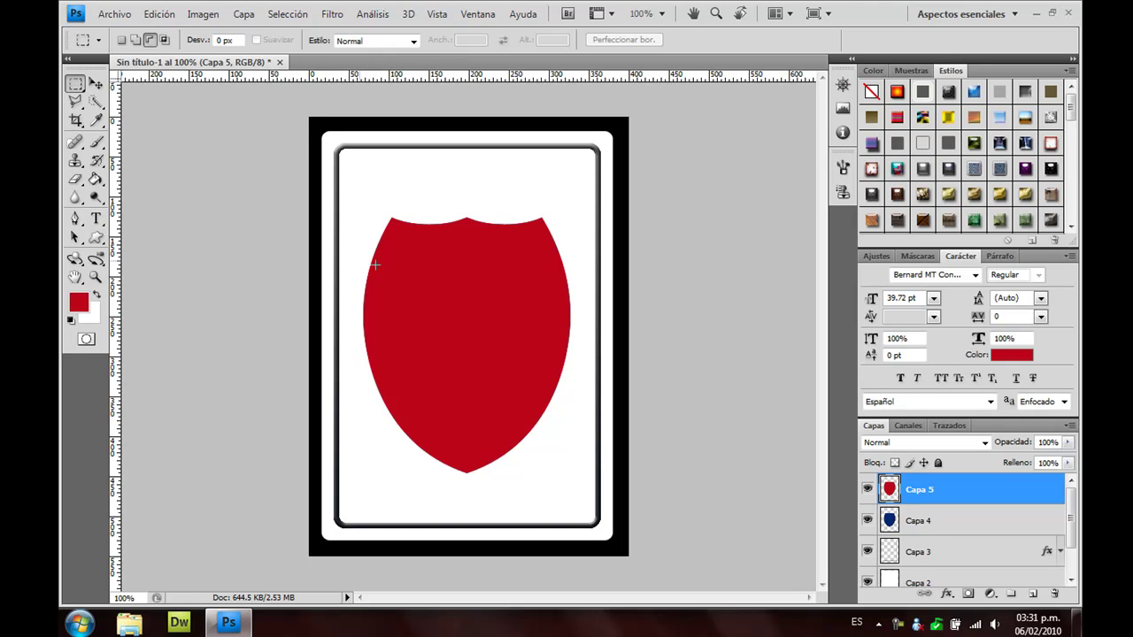
Cut a thin horizontal strip out of the red shield, exposing the navy beneath
left_click_drag(428, 276, 574, 268)
left_click_drag(576, 271, 576, 270)
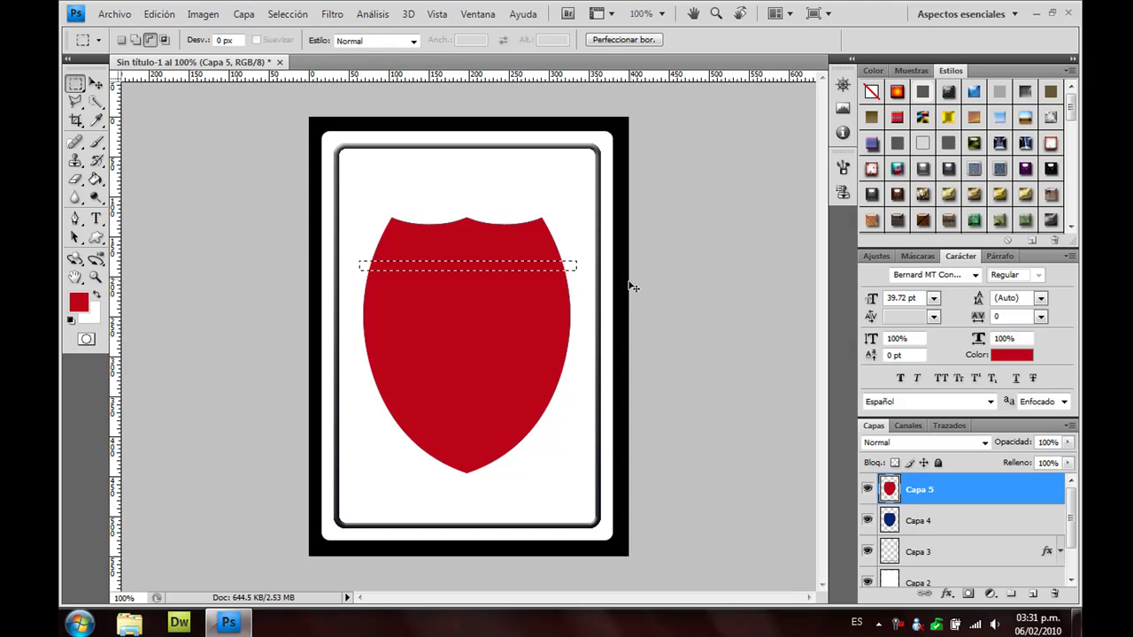
key("Delete")
key("ctrl+d")
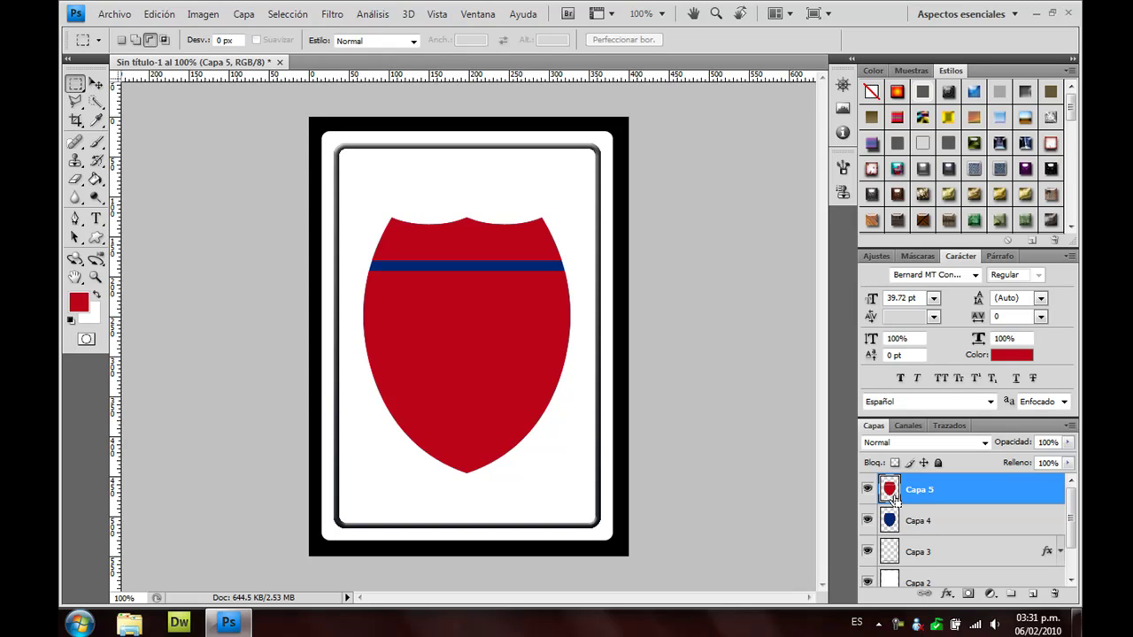
left_click(889, 491, "ctrl")
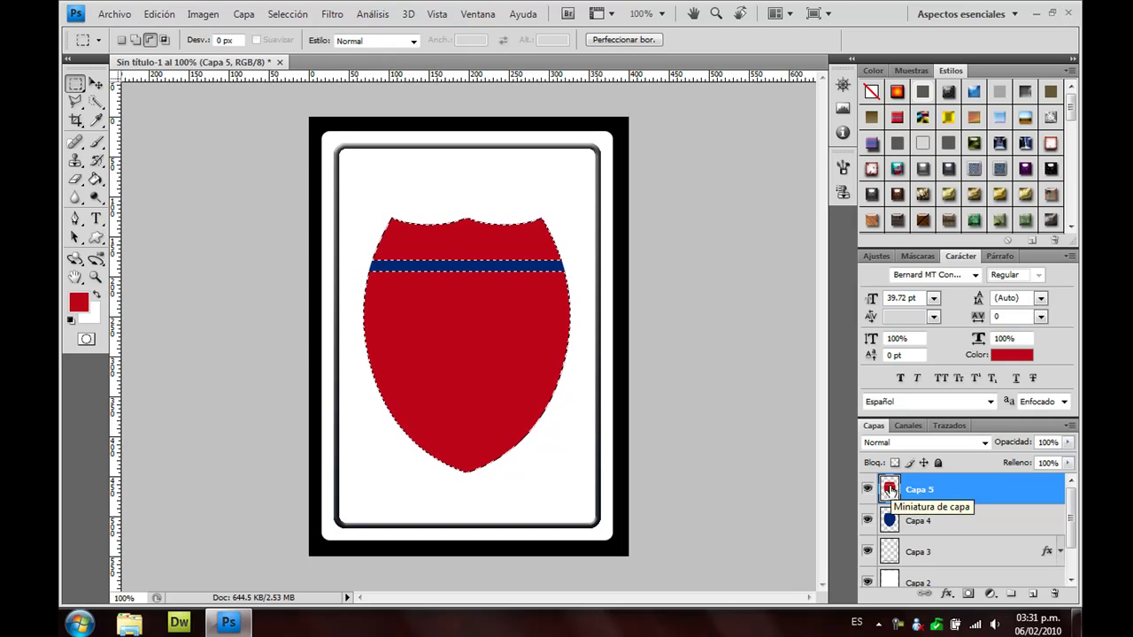
key("ctrl+d")
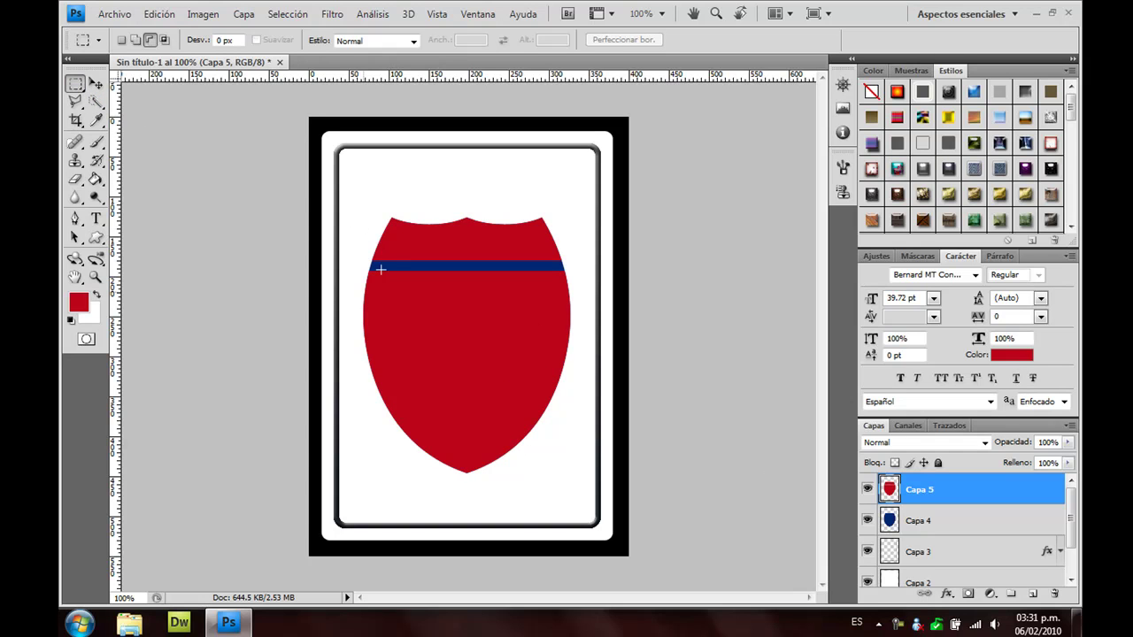
Delete the red below the strip so only a red top band remains
left_click_drag(575, 469, 583, 481)
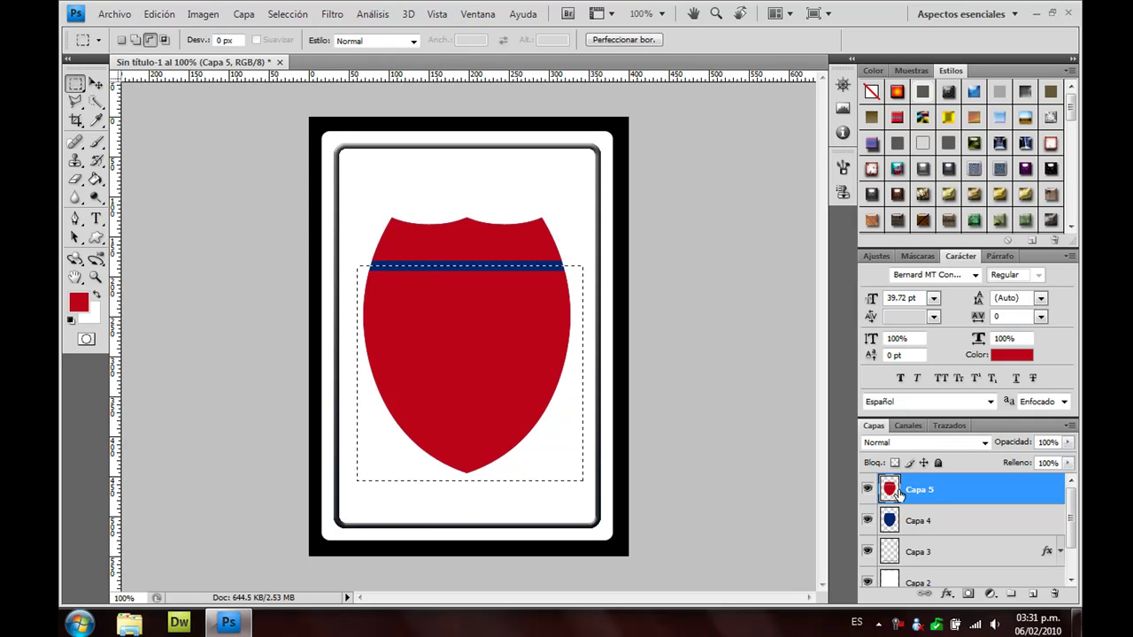
key("Delete")
key("ctrl+d")
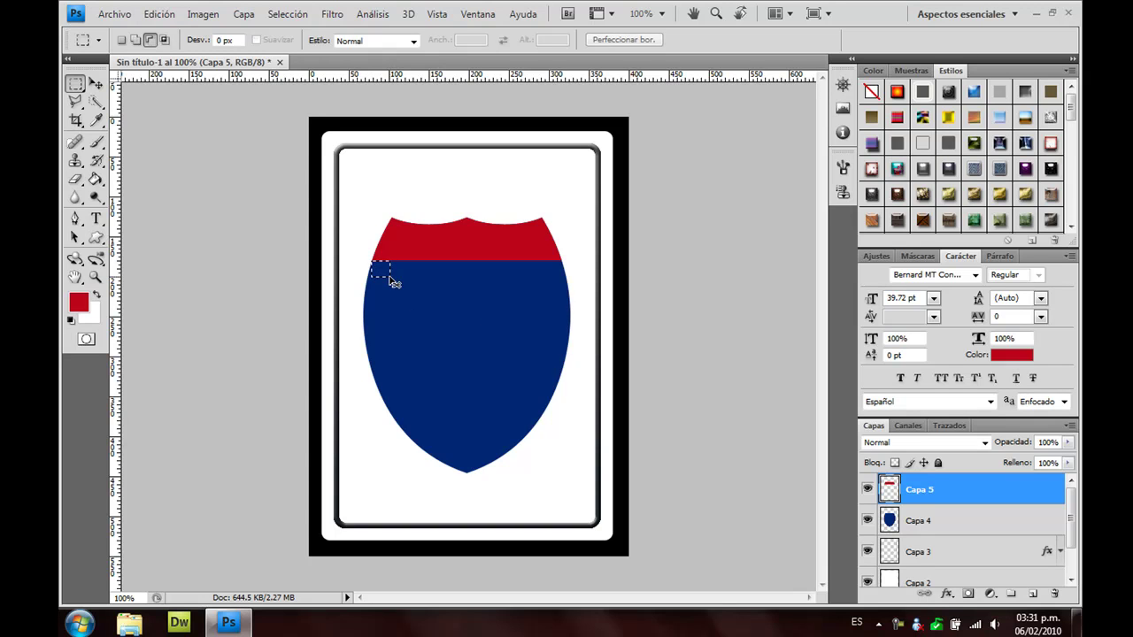
left_click(366, 265)
left_click_drag(450, 277, 570, 271)
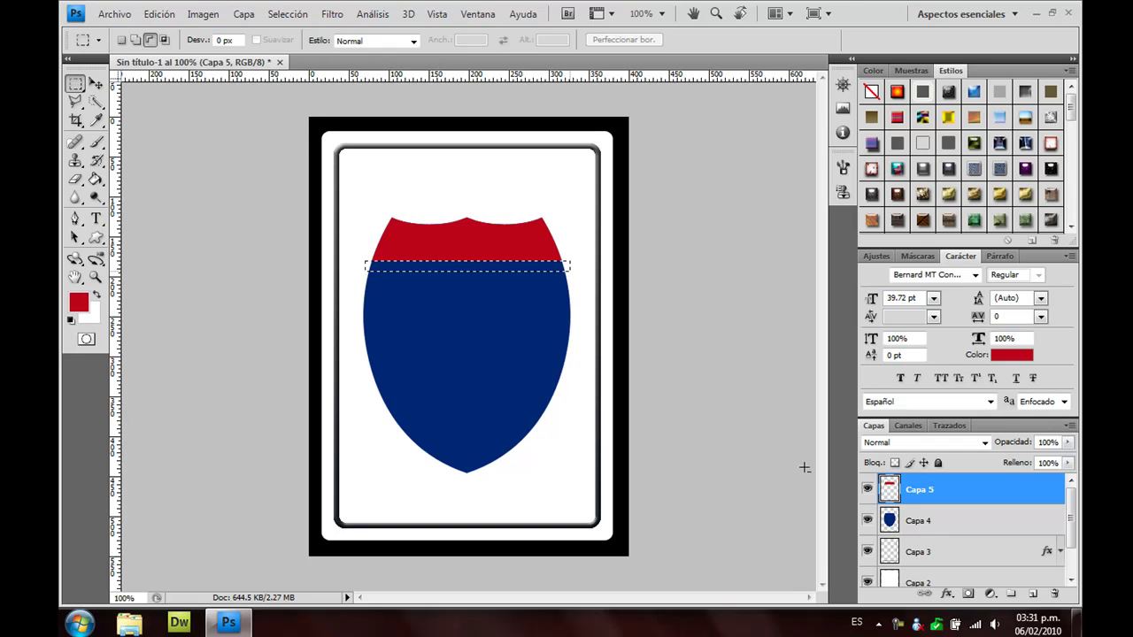
Delete the selected strip from navy Capa 4, leaving a white gap below the red band
left_click(919, 522)
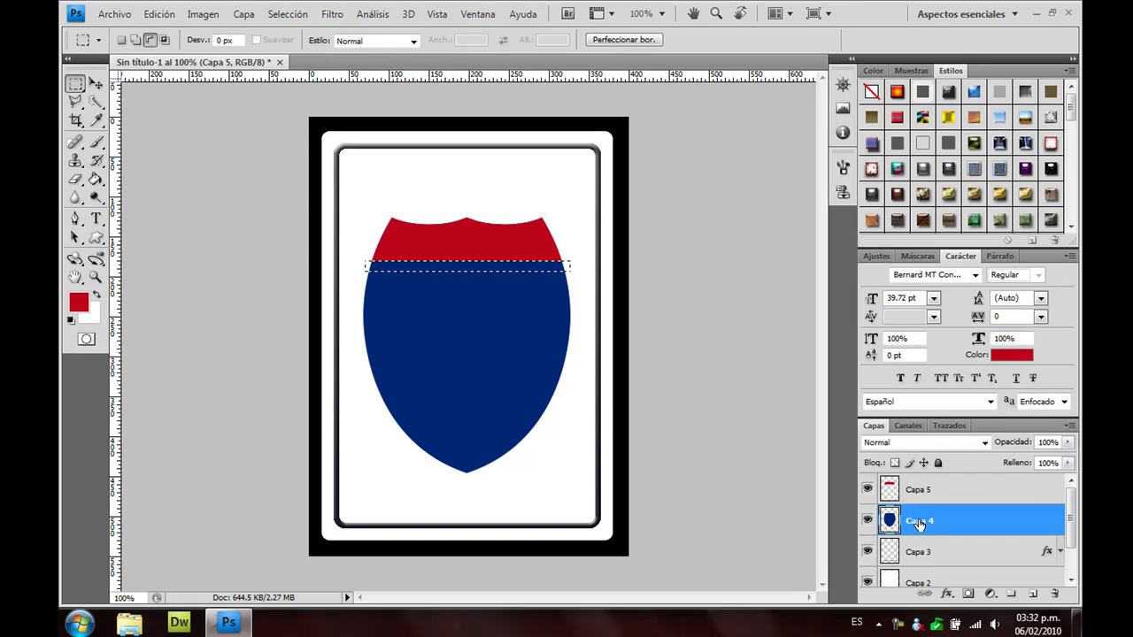
key("Delete")
key("ctrl+d")
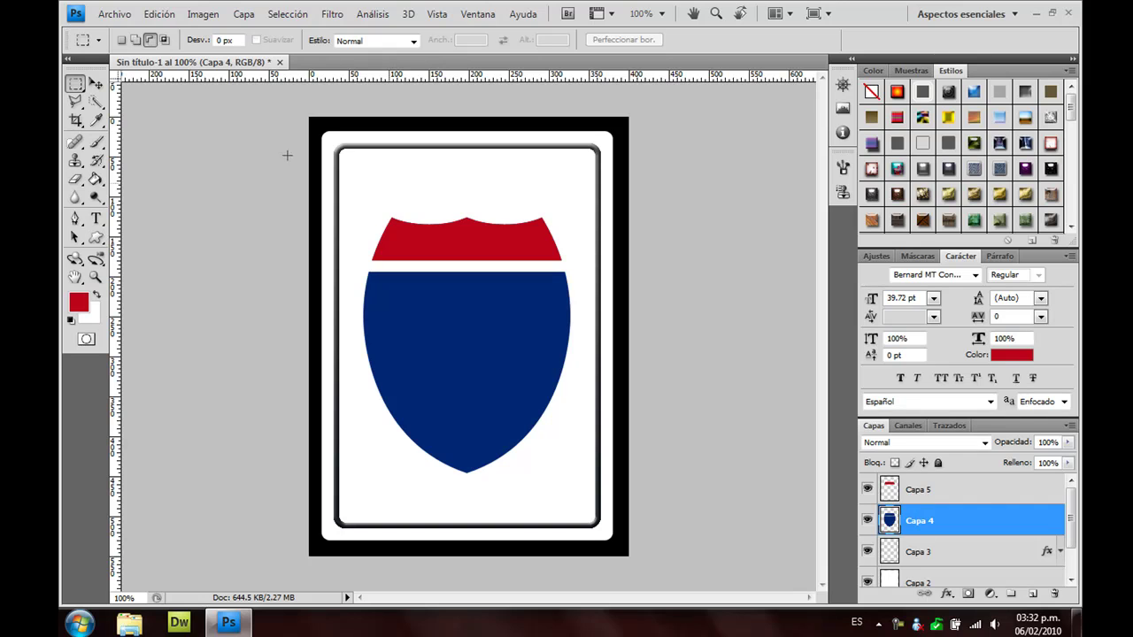
left_click_drag(488, 278, 573, 266)
key("ctrl+d")
Add an empty layer, load the navy shield's outline as a selection, and contract it 6 px
left_click(1033, 595)
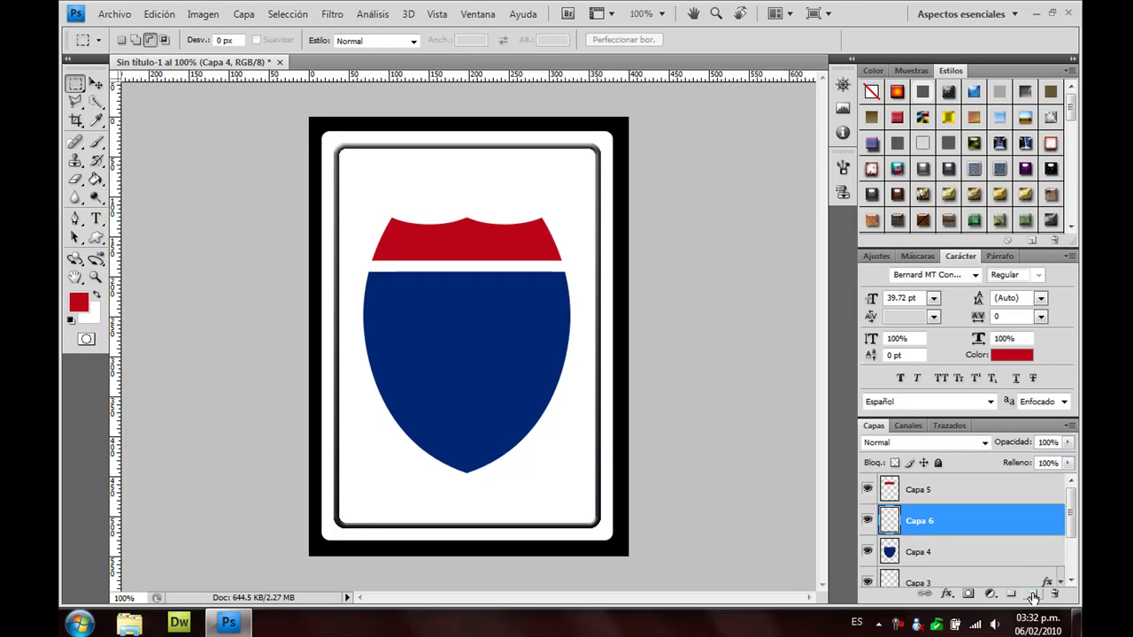
left_click(890, 552, "ctrl")
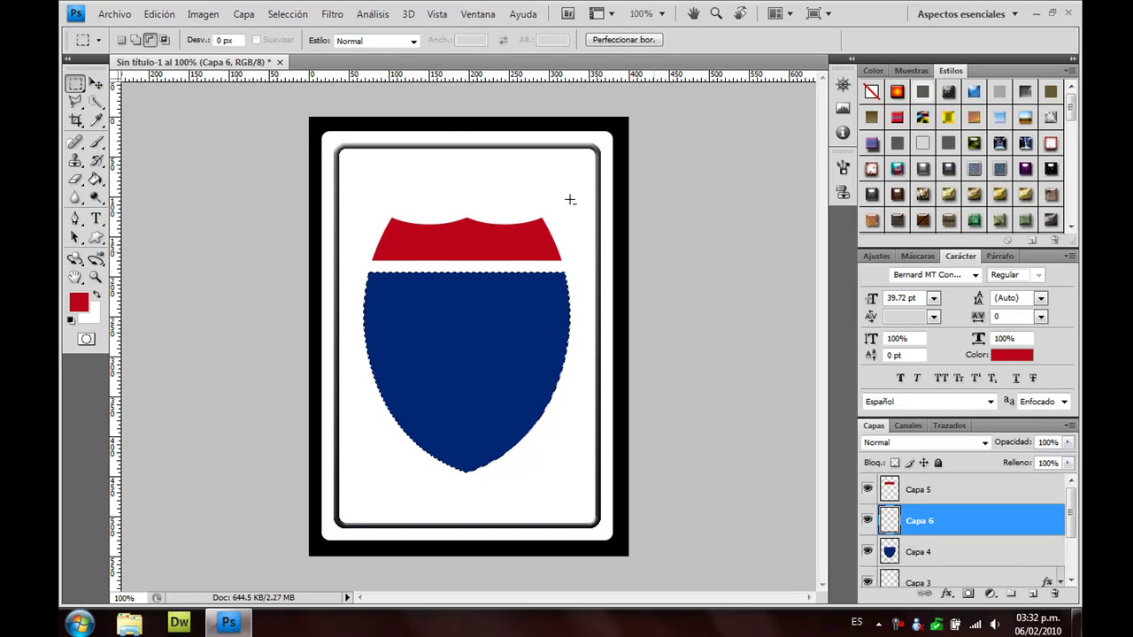
left_click(288, 14)
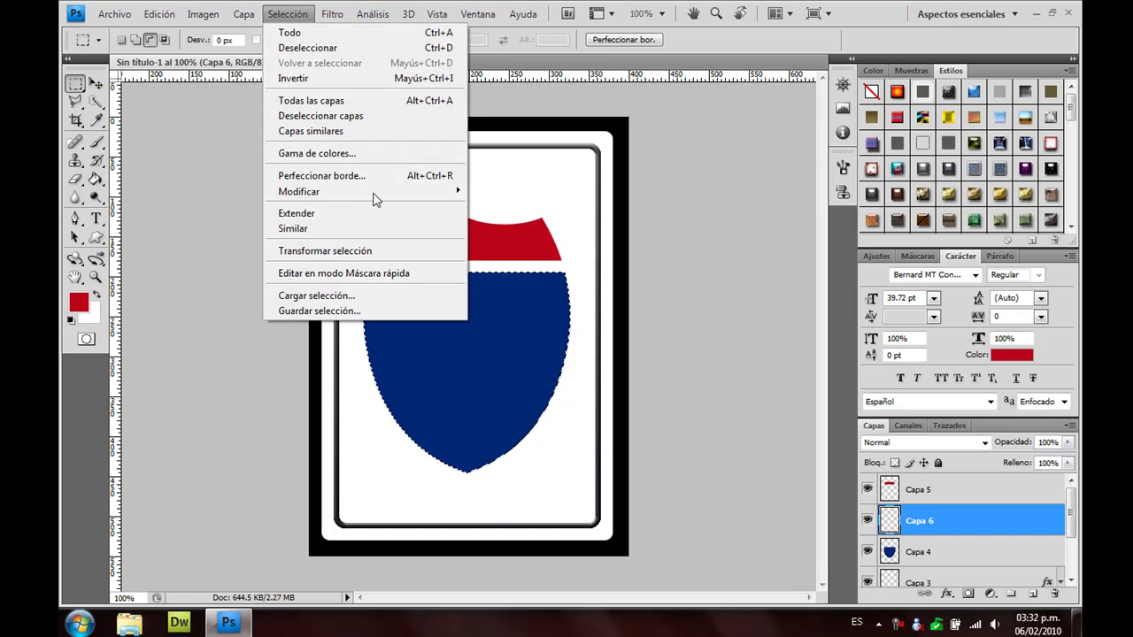
left_click(517, 236)
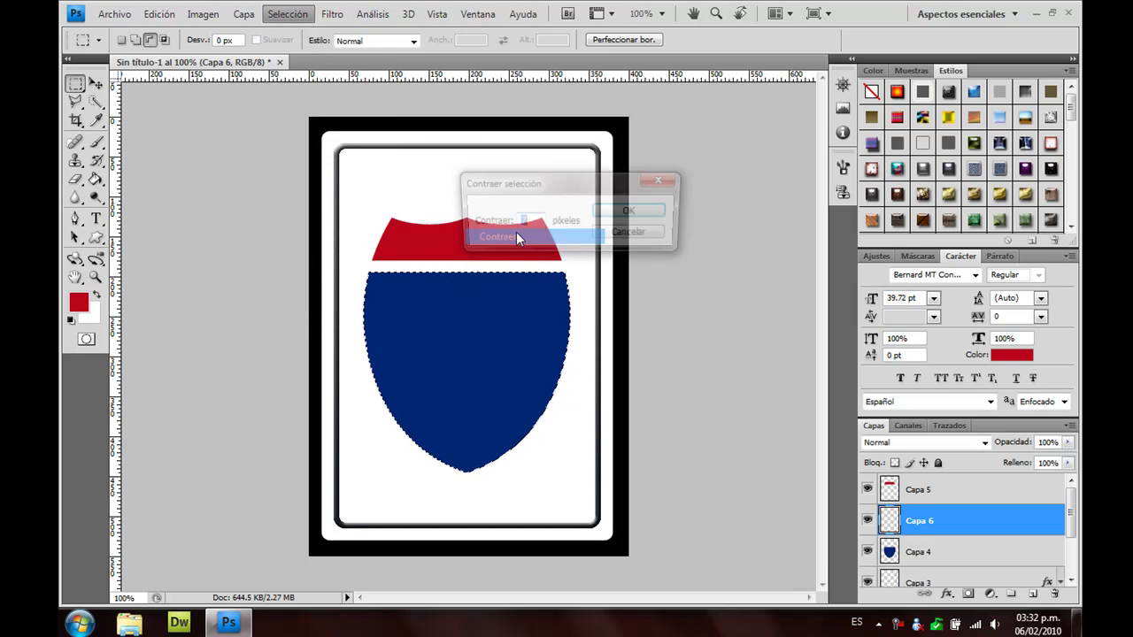
type("7")
key("BackSpace")
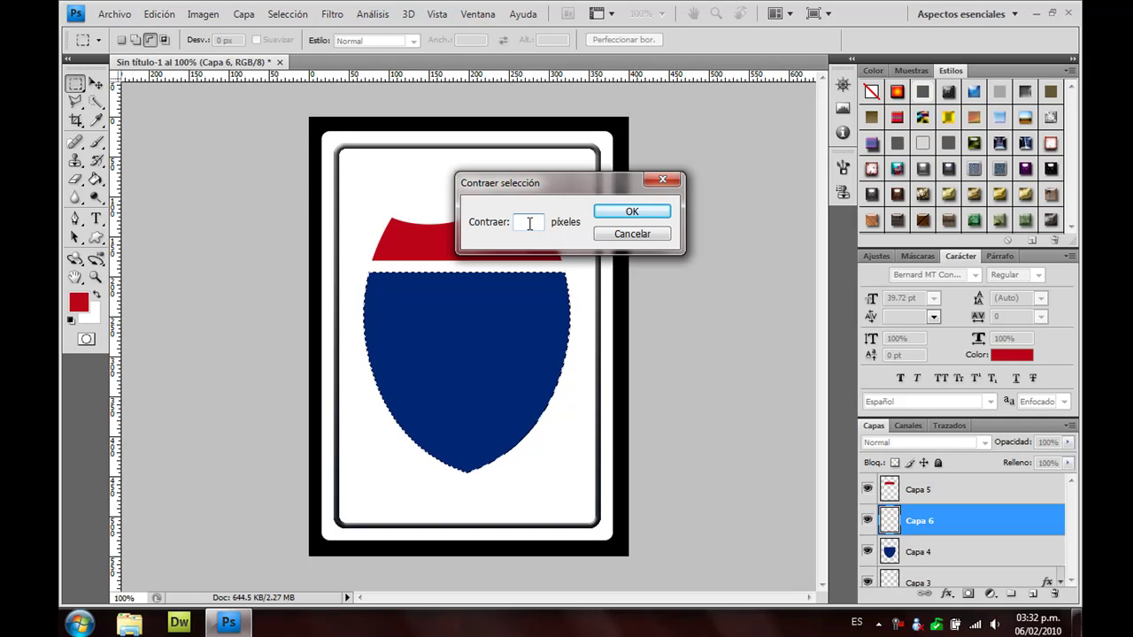
type("6")
key("Return")
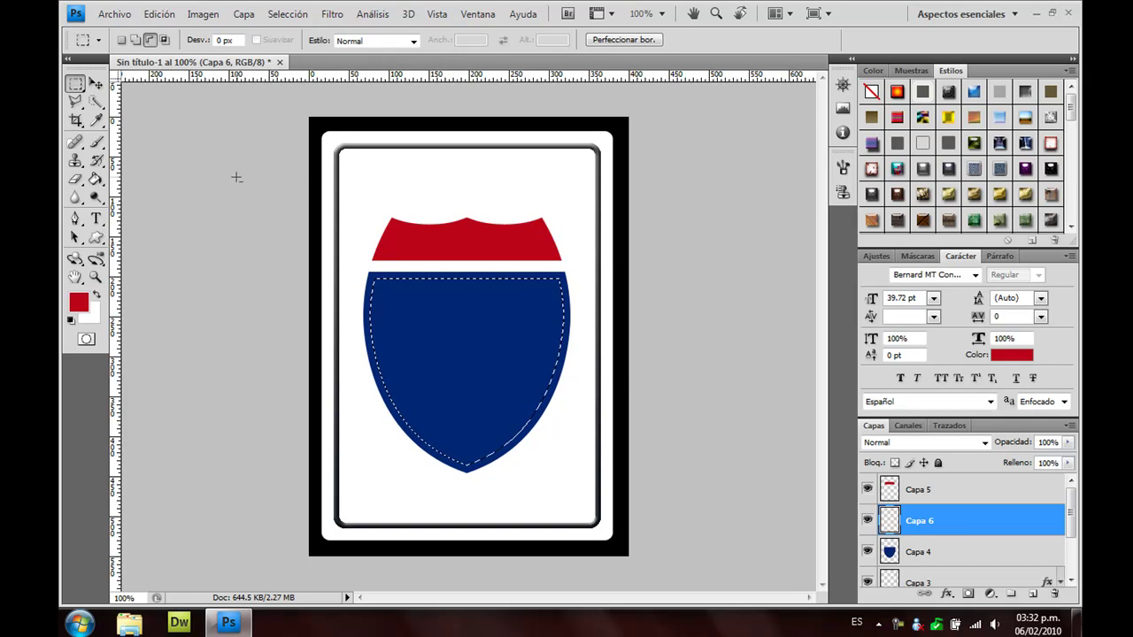
Subtract an elliptical area from the inset selection using the Elliptical Marquee in Subtract mode
right_click(80, 85)
left_click(127, 103)
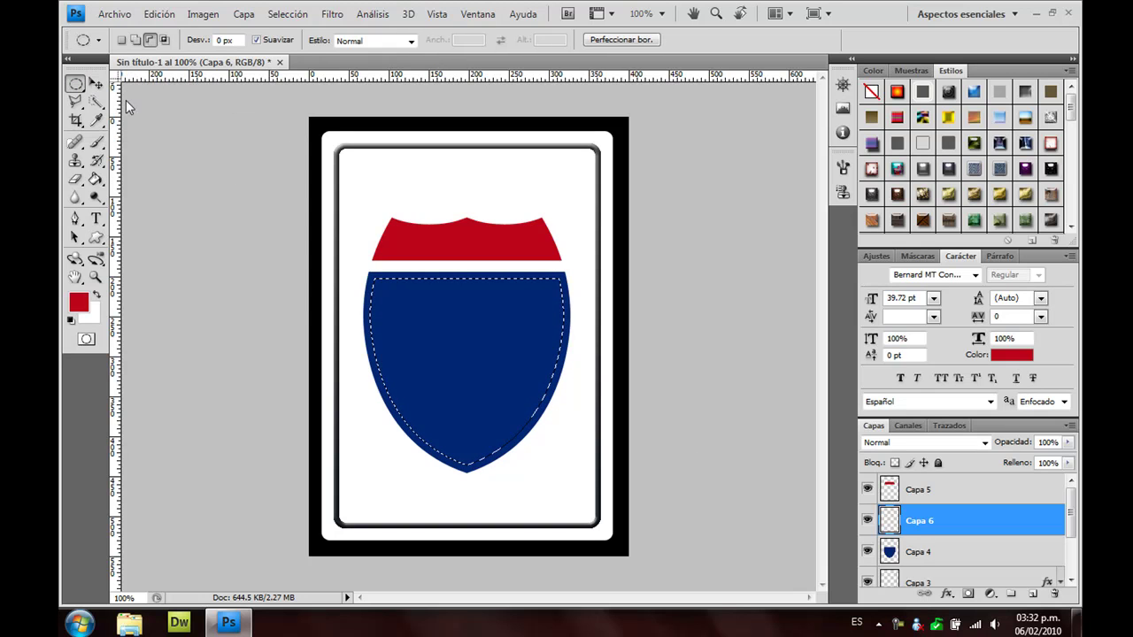
left_click(150, 40)
left_click_drag(425, 401, 387, 286)
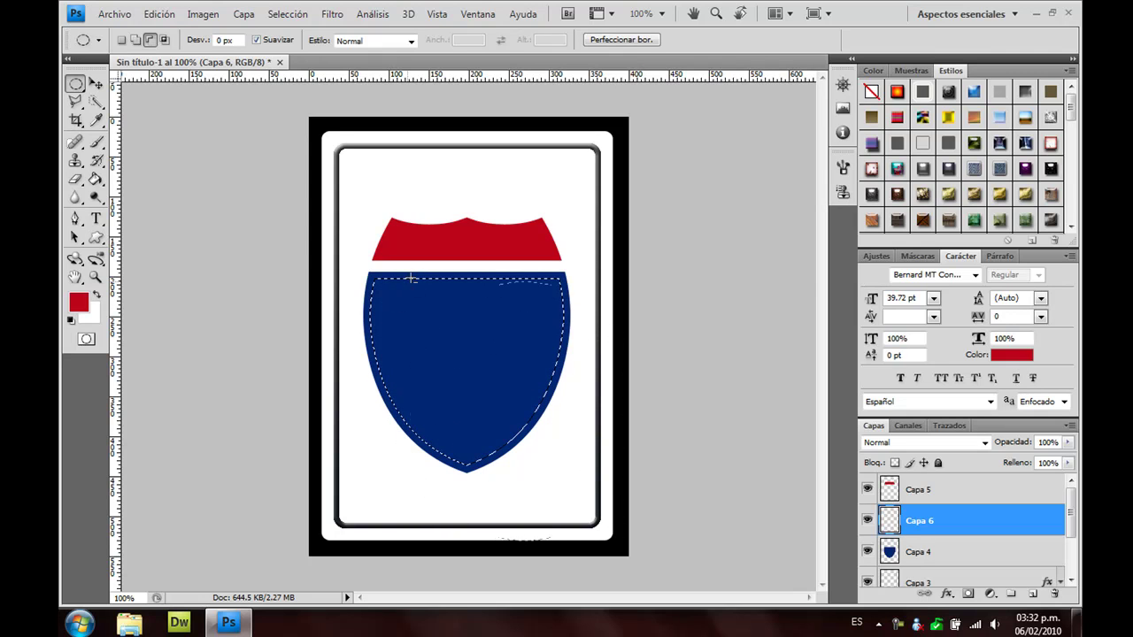